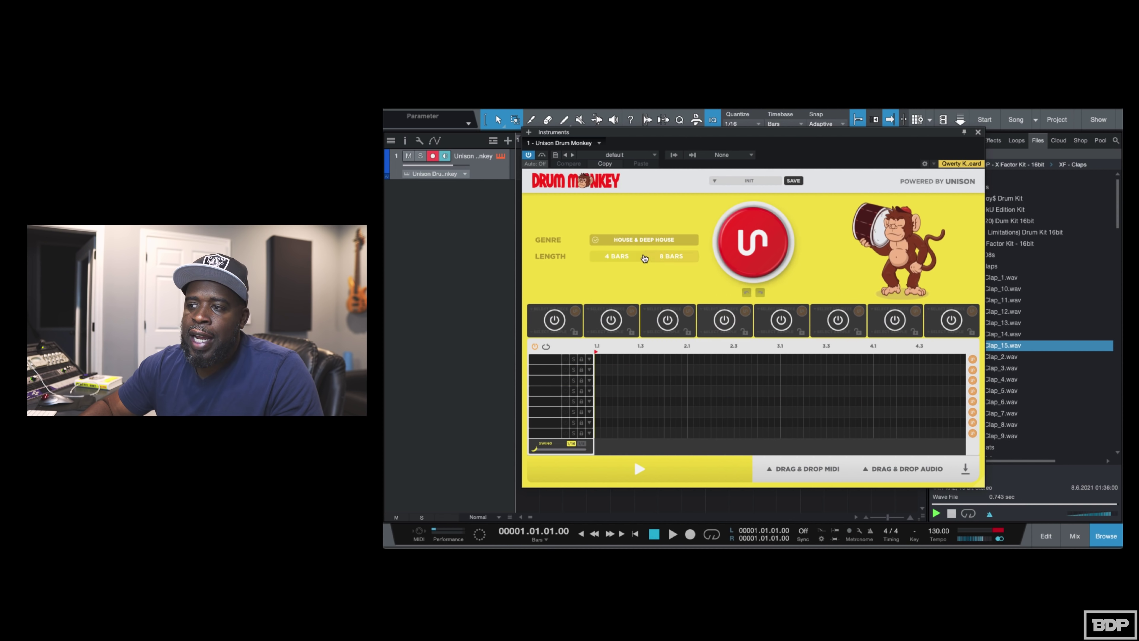
Set the groove's genre to R&B and its length to 4 bars.
{"action": "left_click", "coordinate": [661, 240]}
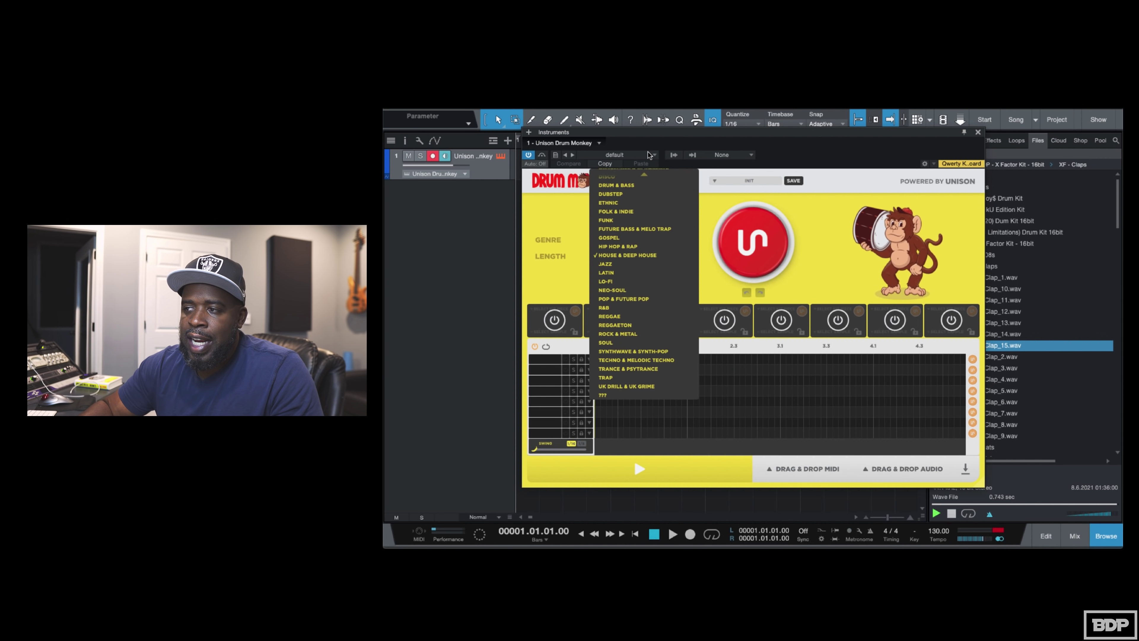
{"action": "mouse_move", "coordinate": [655, 179]}
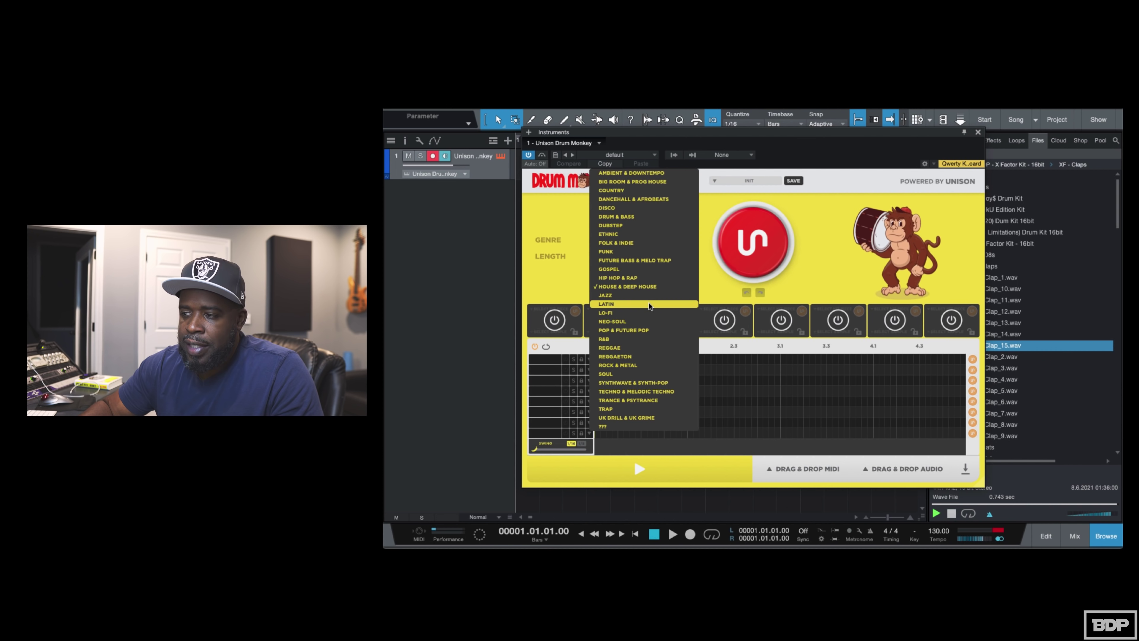
{"action": "left_click", "coordinate": [632, 338]}
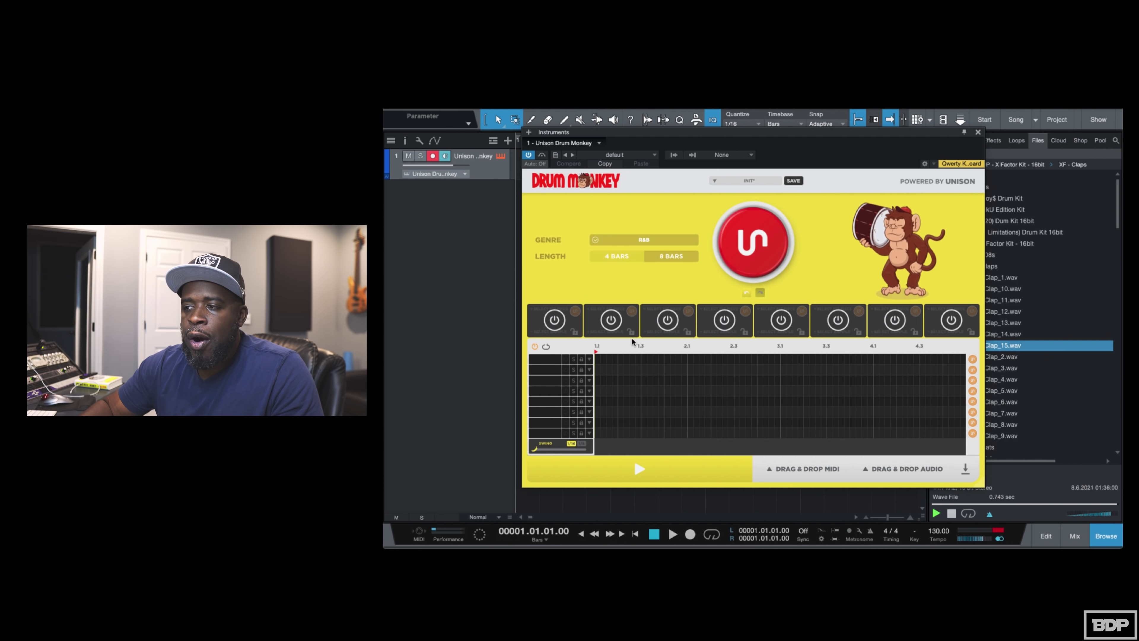
{"action": "left_click", "coordinate": [625, 266]}
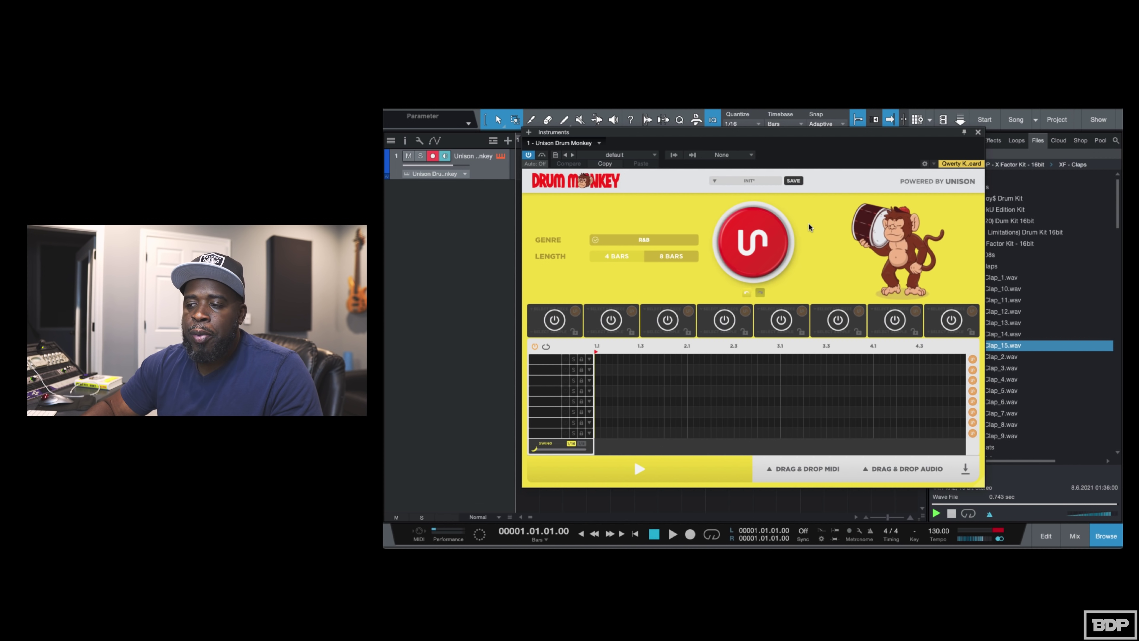
Generate a drum groove and listen to it.
{"action": "left_click", "coordinate": [744, 248]}
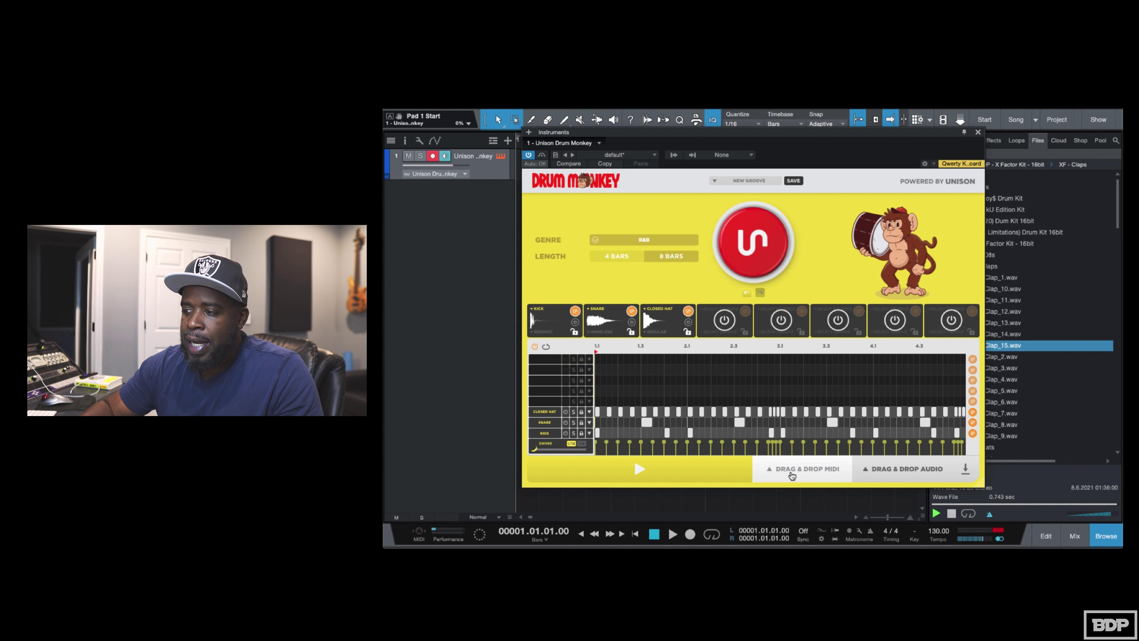
{"action": "left_click", "coordinate": [641, 469]}
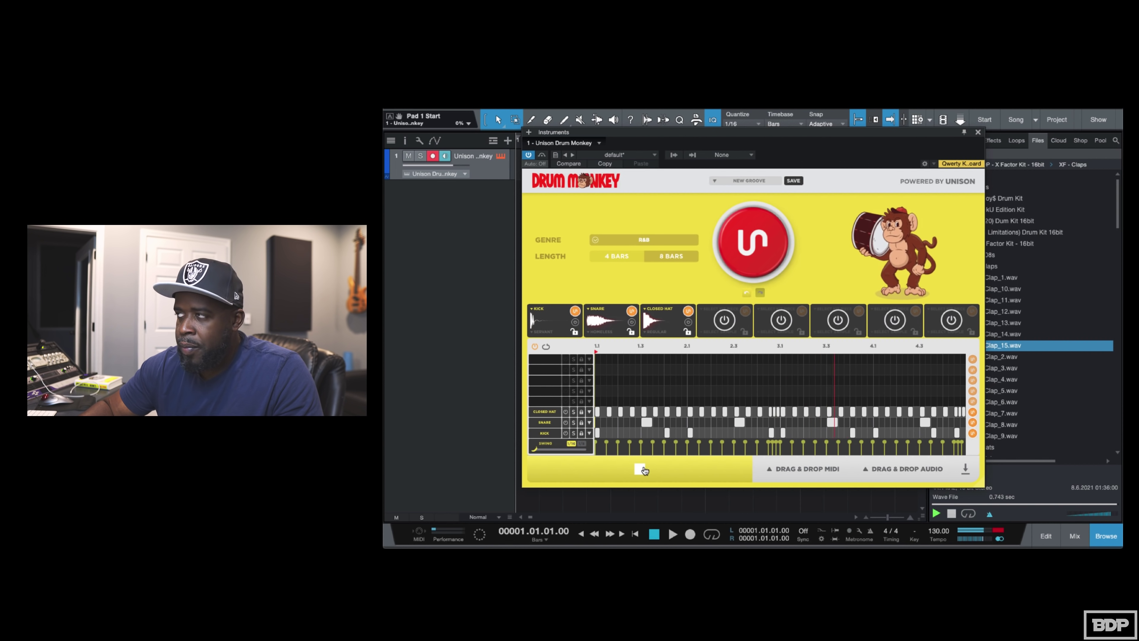
{"action": "left_click", "coordinate": [640, 469]}
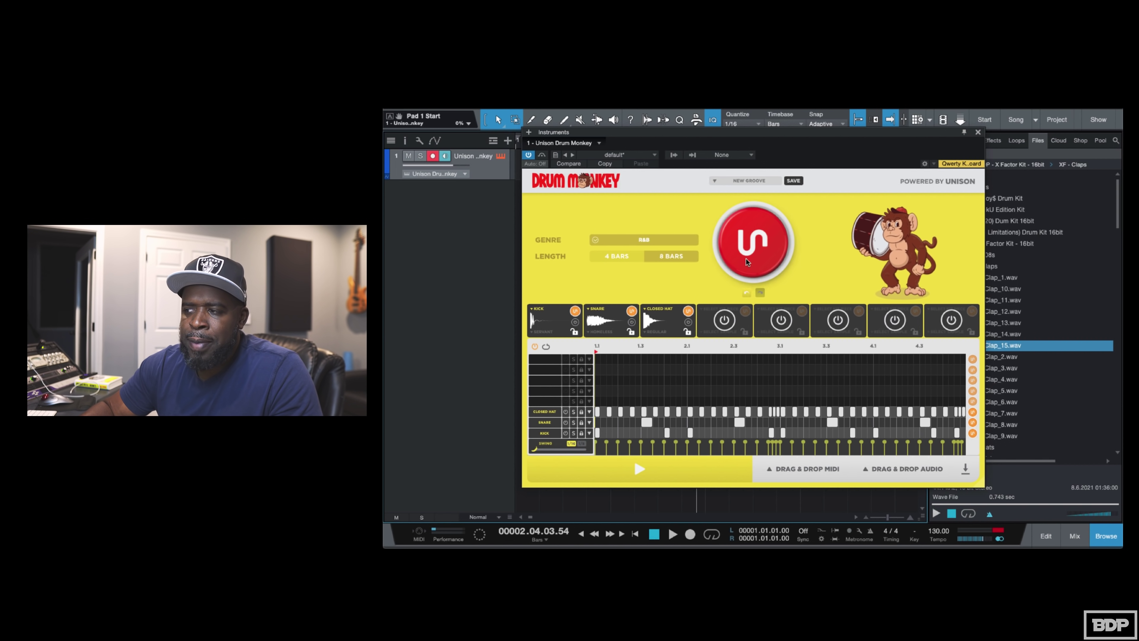
Generate a different R&B groove and audition it.
{"action": "left_click", "coordinate": [750, 245]}
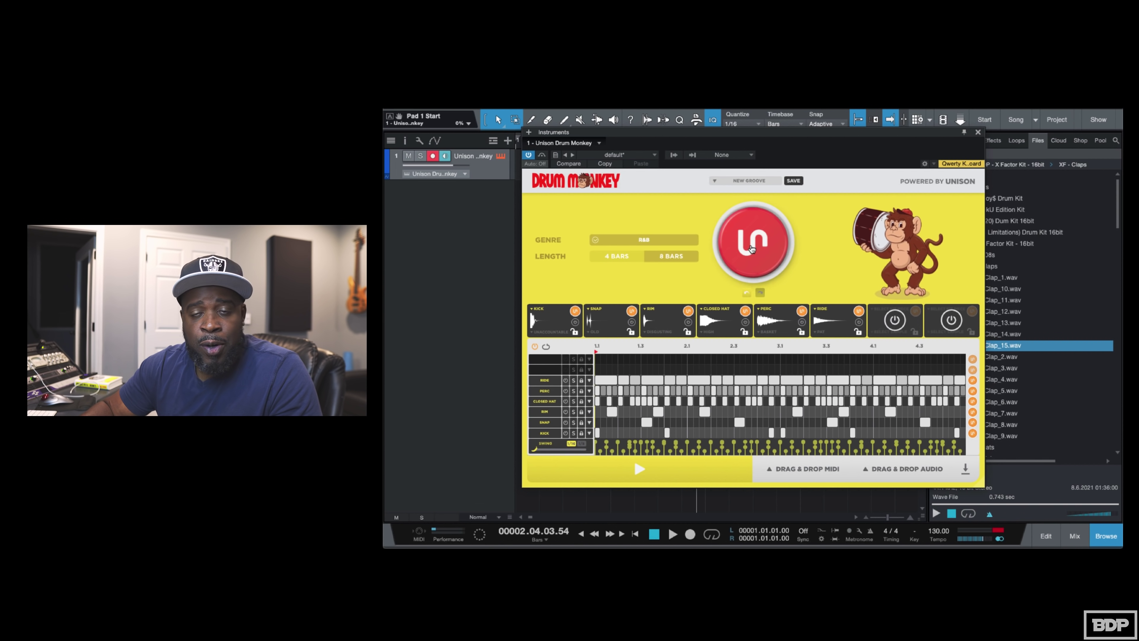
{"action": "left_click", "coordinate": [640, 470]}
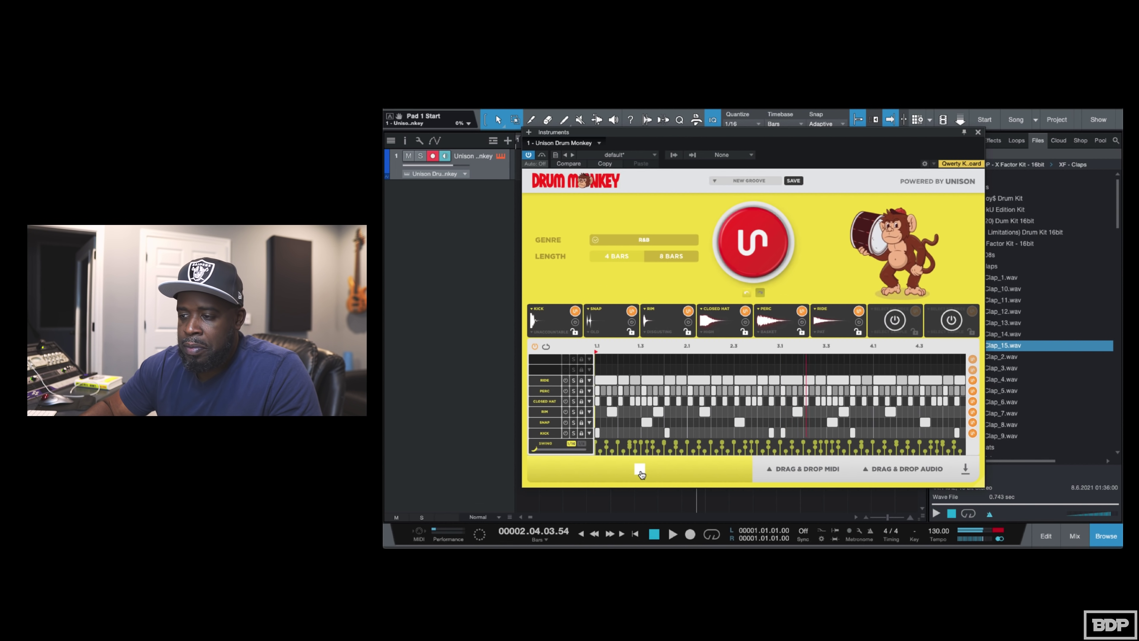
{"action": "left_click", "coordinate": [640, 471]}
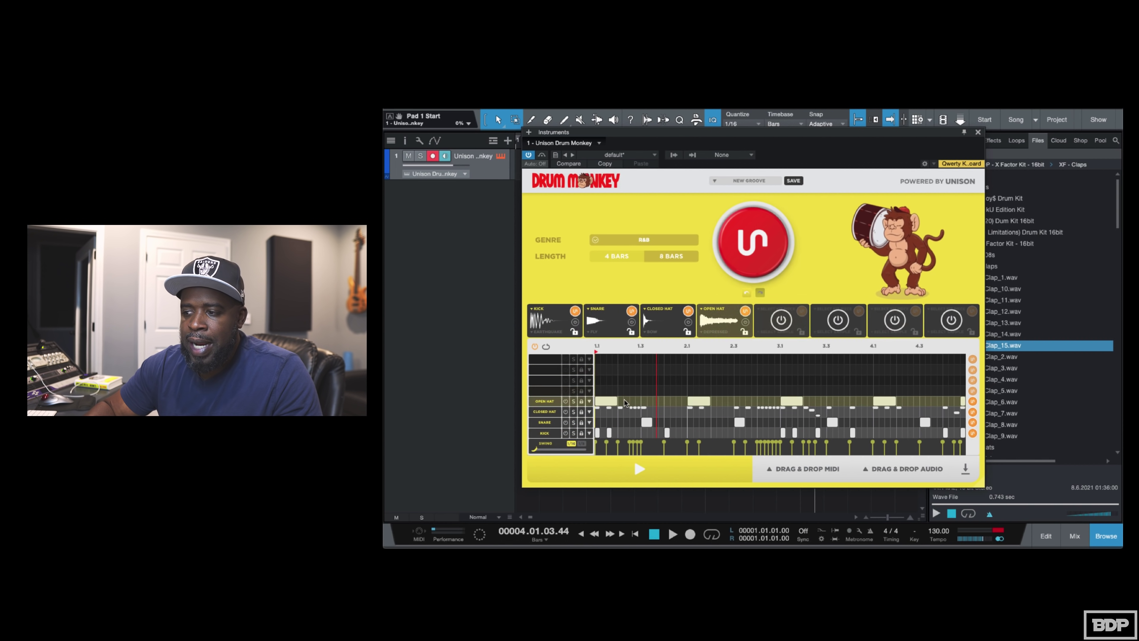
Randomize the snare sound several times while auditioning the groove.
{"action": "left_click", "coordinate": [640, 469]}
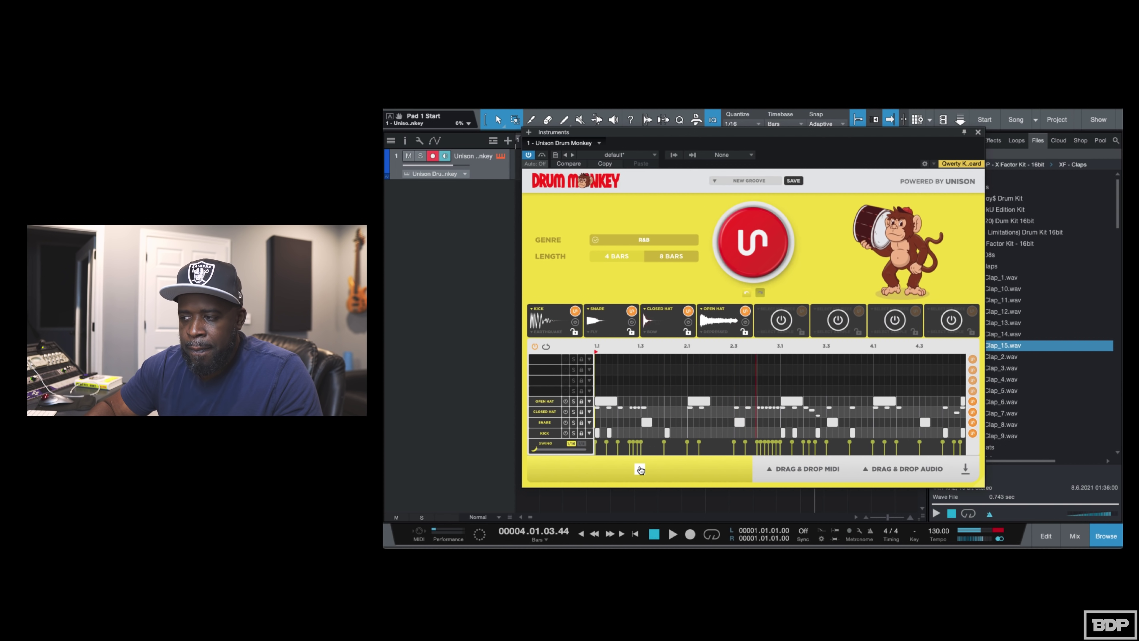
{"action": "left_click", "coordinate": [633, 312]}
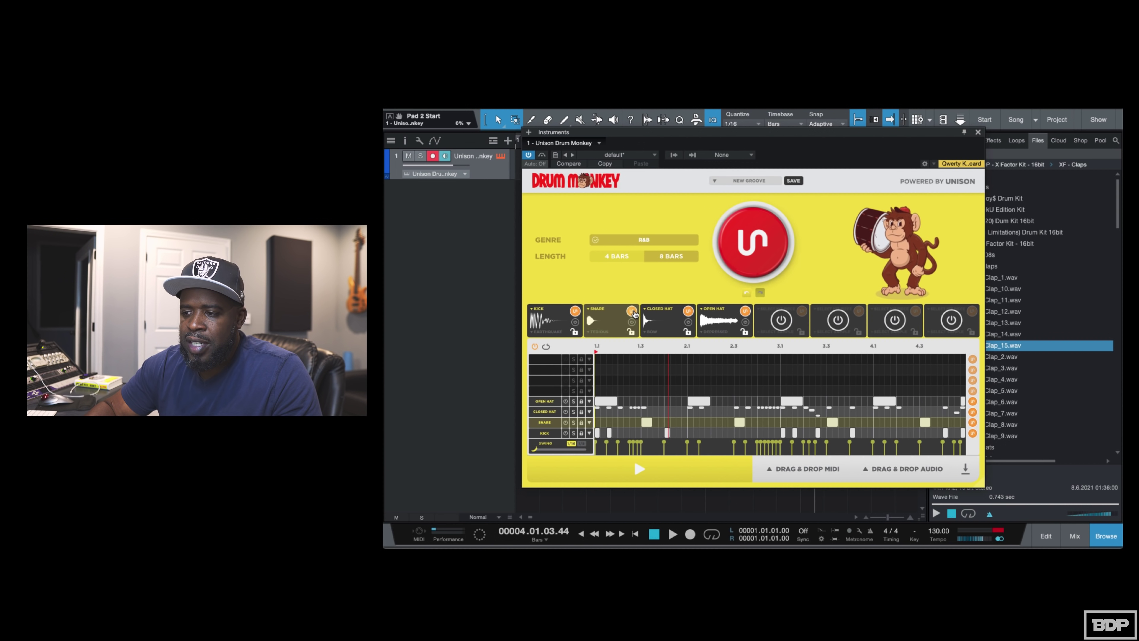
{"action": "left_click", "coordinate": [639, 468]}
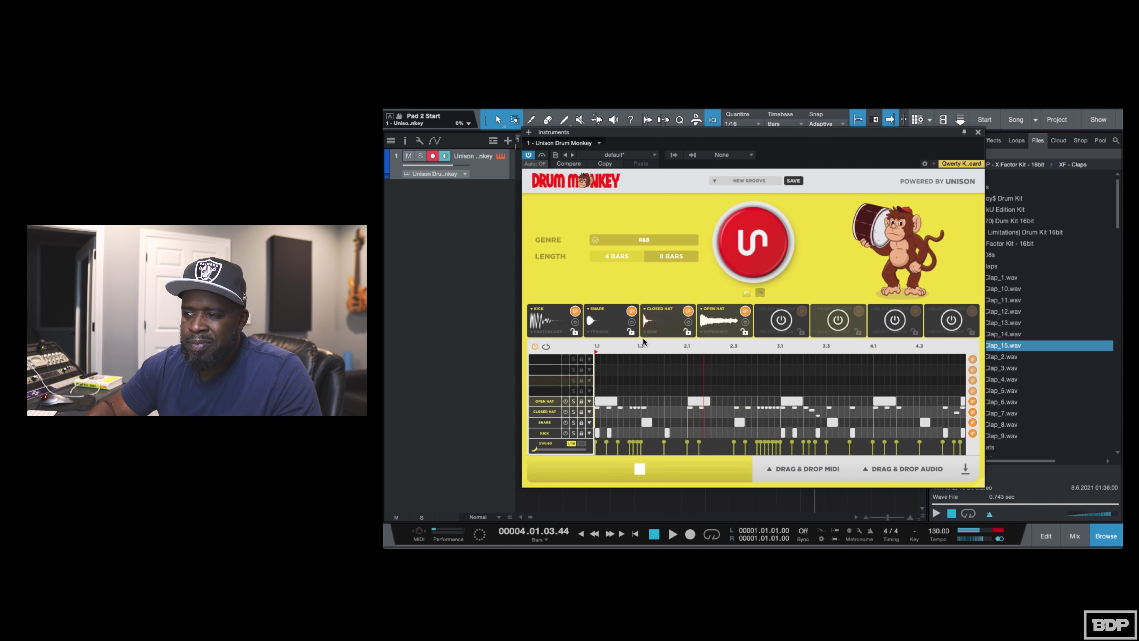
{"action": "left_click", "coordinate": [633, 312]}
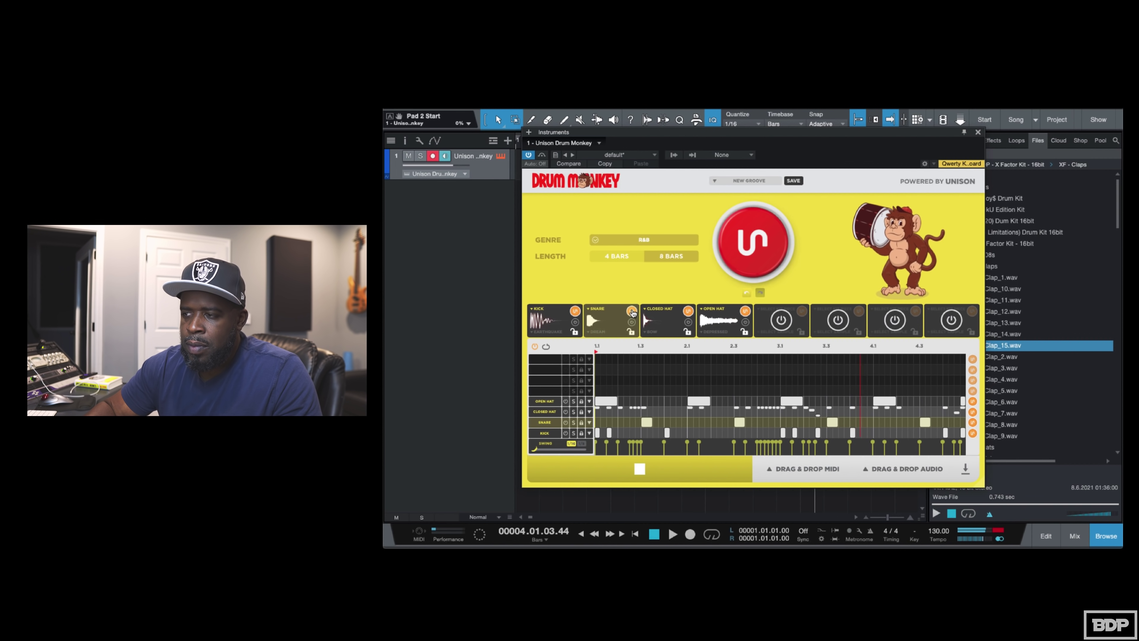
{"action": "left_click", "coordinate": [633, 312]}
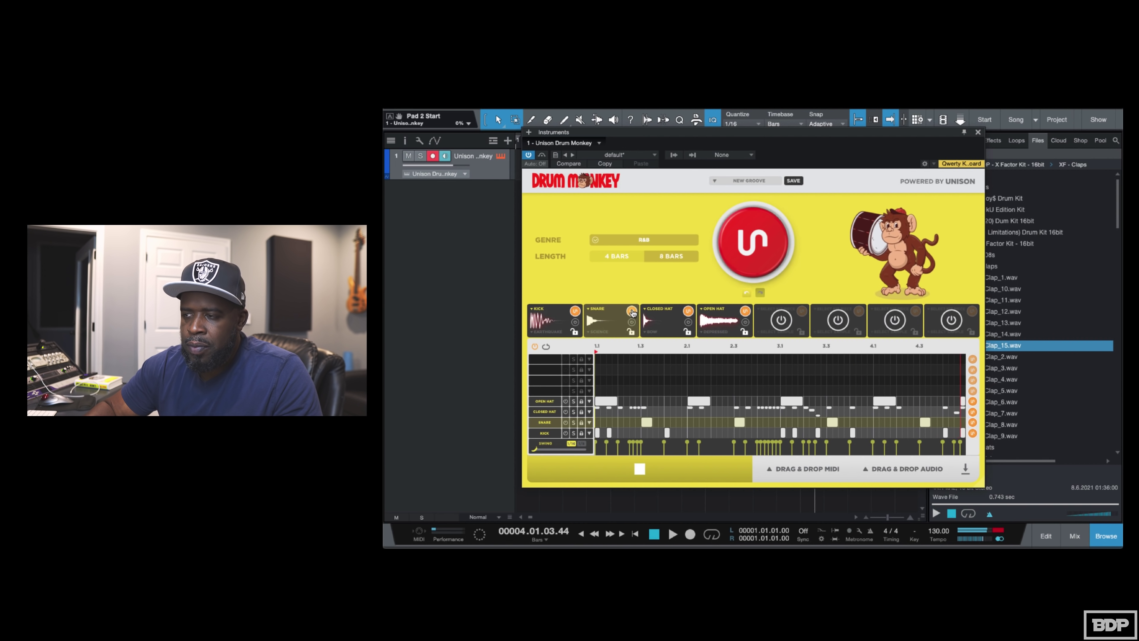
{"action": "left_click", "coordinate": [632, 311]}
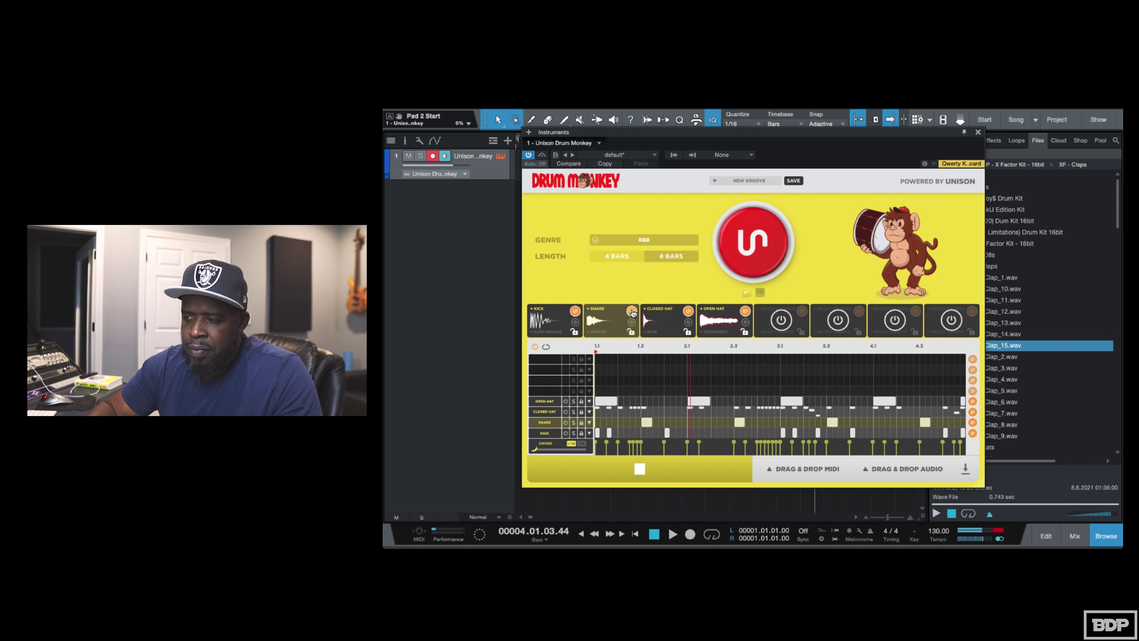
{"action": "left_click", "coordinate": [640, 469]}
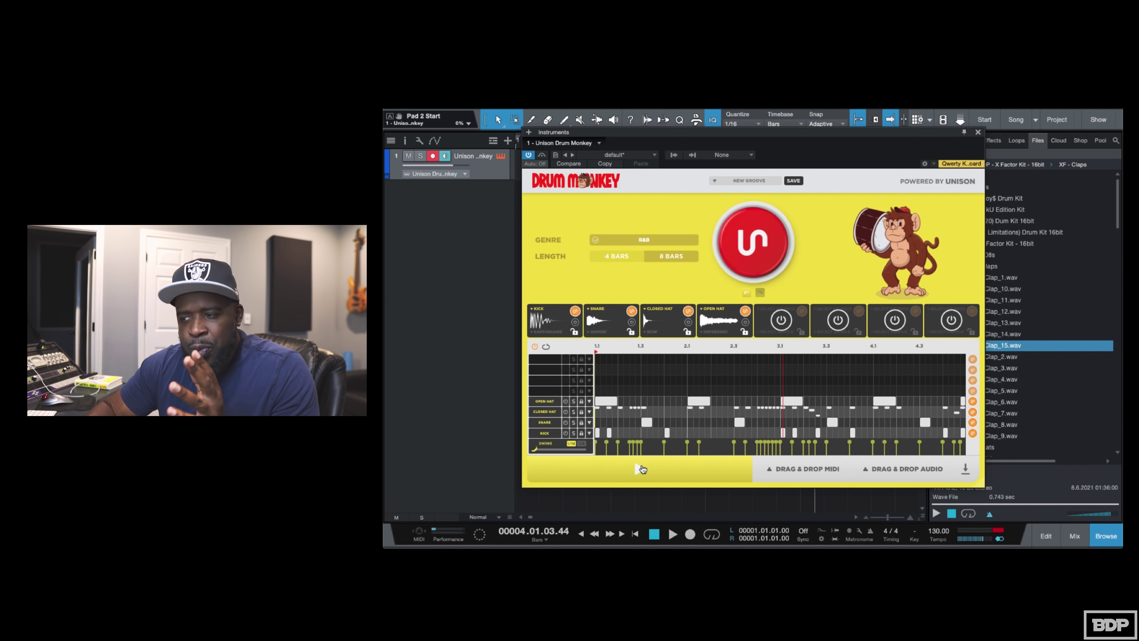
Replace the snare sample with AWAY from the sample list and play the groove back in the sequencer.
{"action": "left_click", "coordinate": [546, 424]}
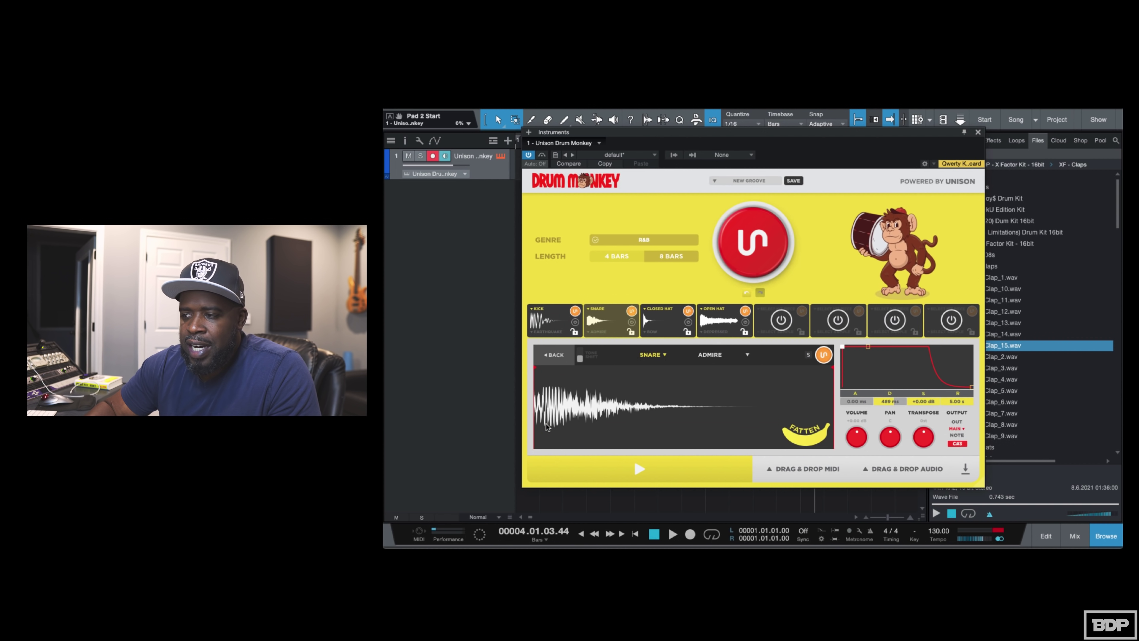
{"action": "left_click", "coordinate": [714, 355]}
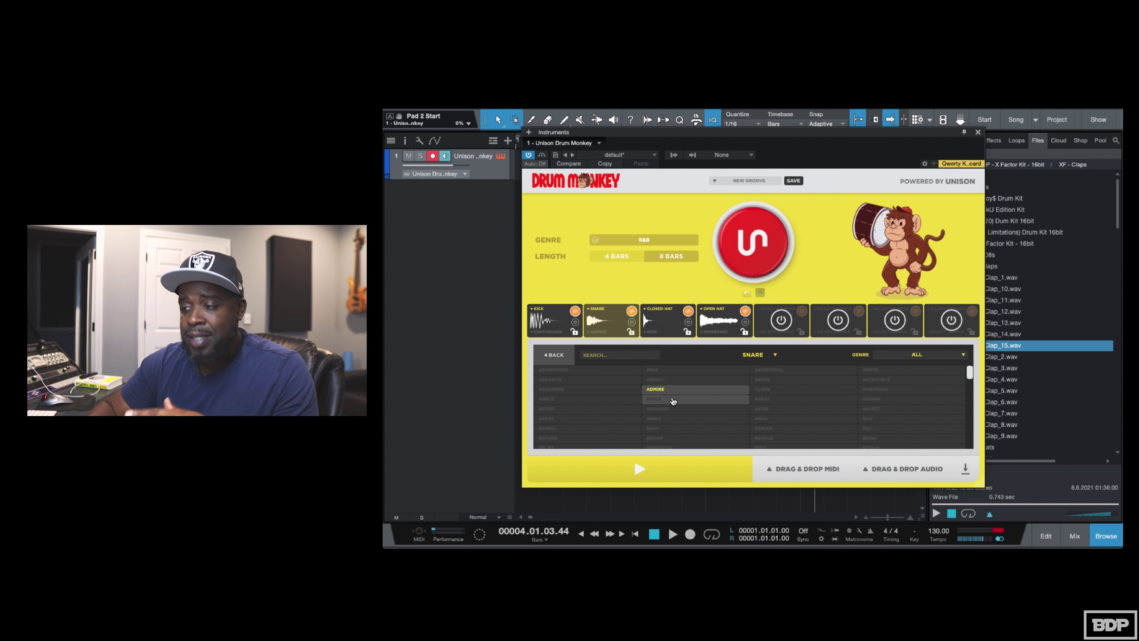
{"action": "left_click", "coordinate": [658, 392]}
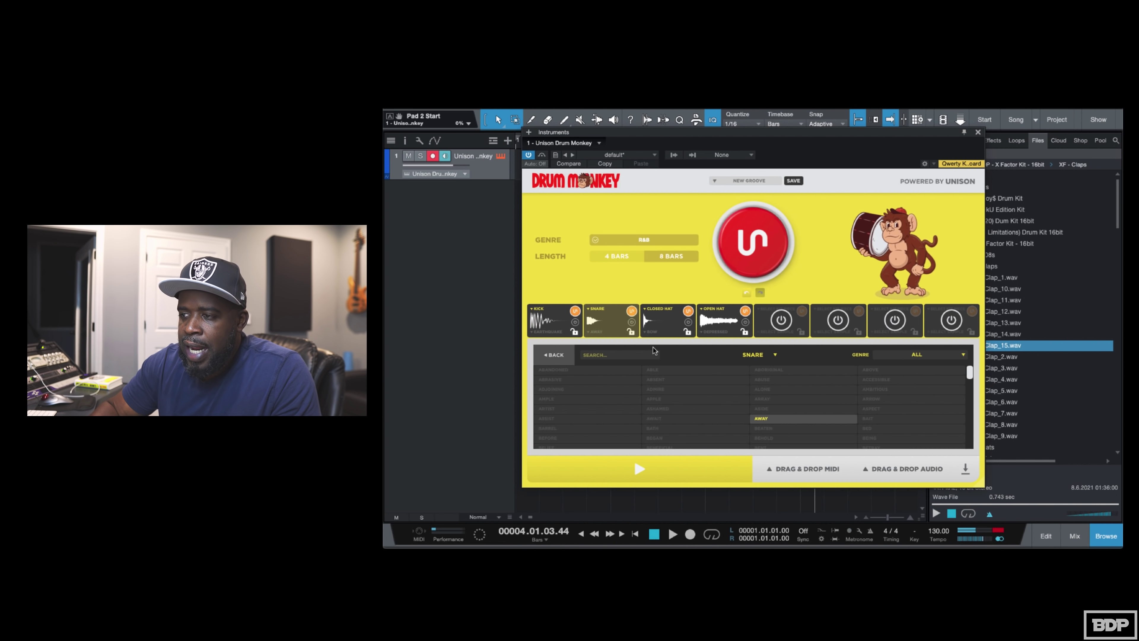
{"action": "left_click", "coordinate": [550, 357]}
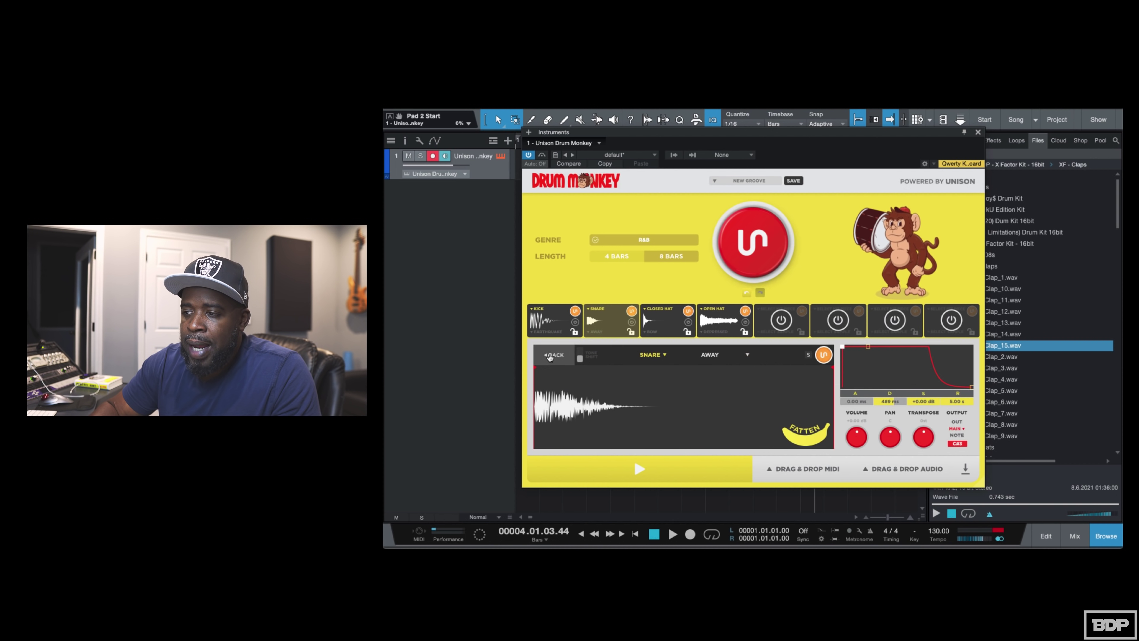
{"action": "left_click", "coordinate": [552, 361]}
{"action": "left_click", "coordinate": [637, 471]}
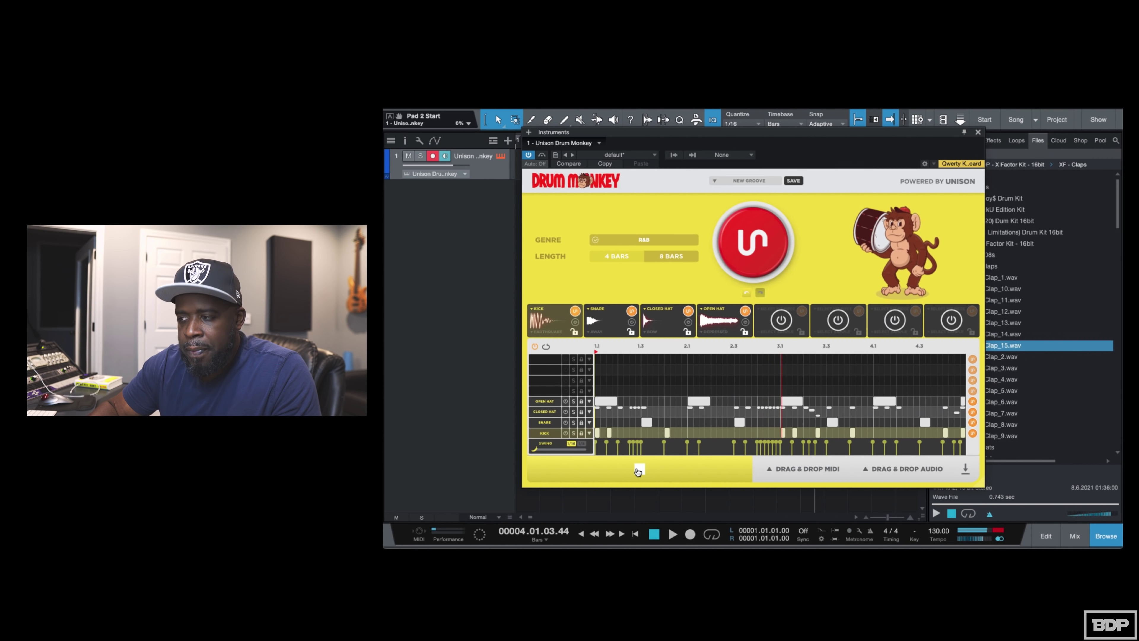
{"action": "left_click", "coordinate": [637, 471]}
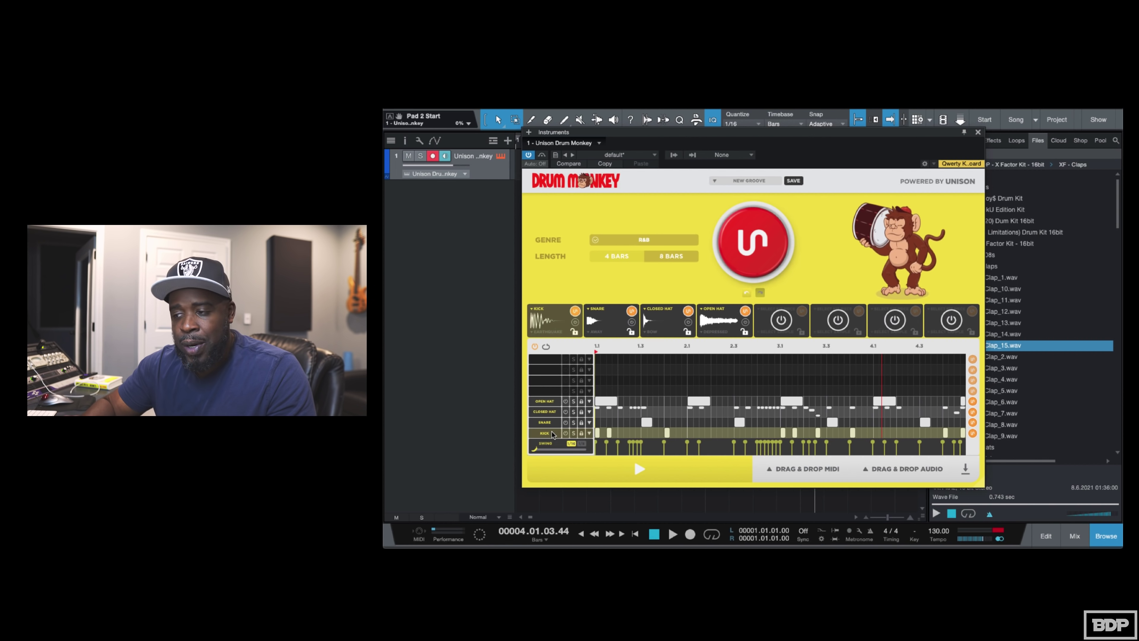
Add a kick note midway between 2.1 and 2.3 and play the groove with the song transport.
{"action": "left_click", "coordinate": [700, 434]}
{"action": "left_click", "coordinate": [816, 415]}
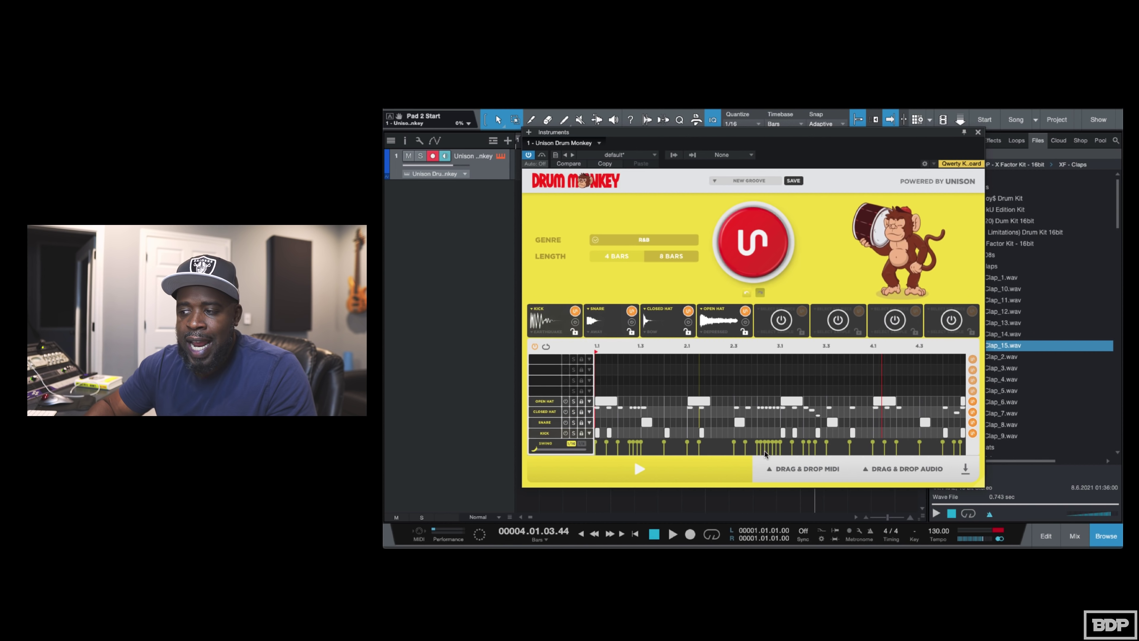
{"action": "key", "text": "space"}
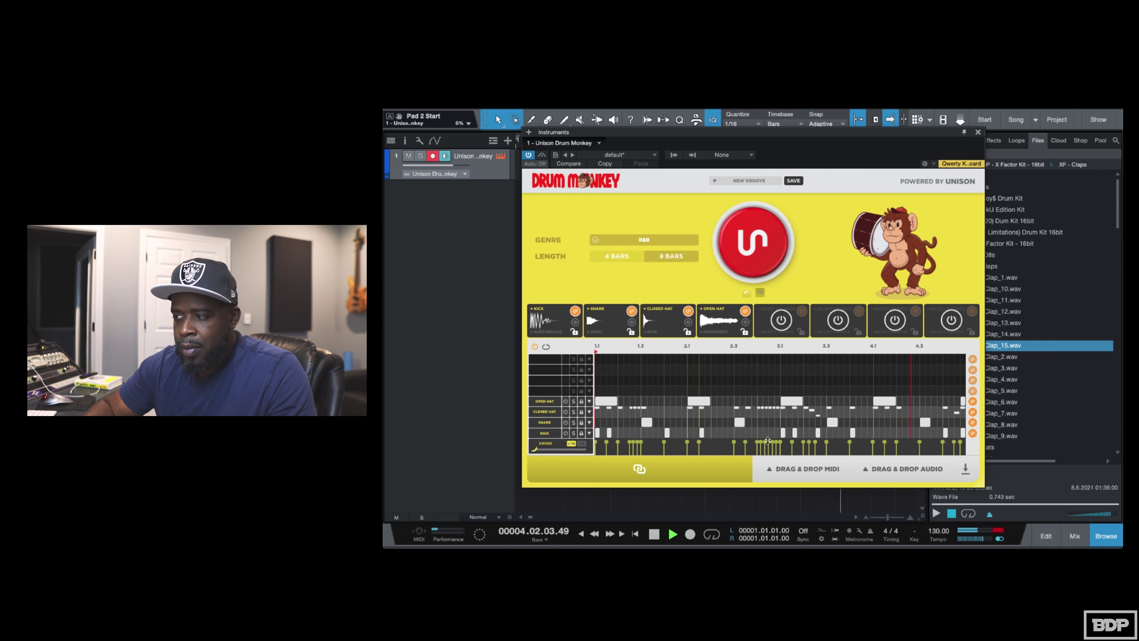
{"action": "key", "text": "space"}
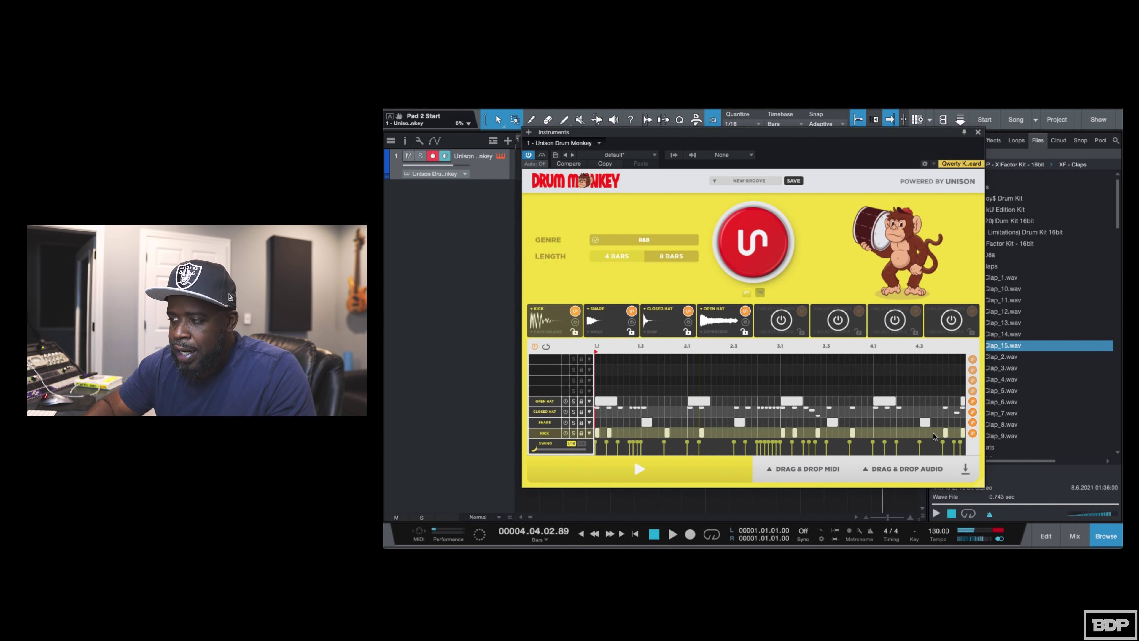
Add a kick note shortly after 4.3 and play the groove from the start of the song.
{"action": "key", "text": "comma"}
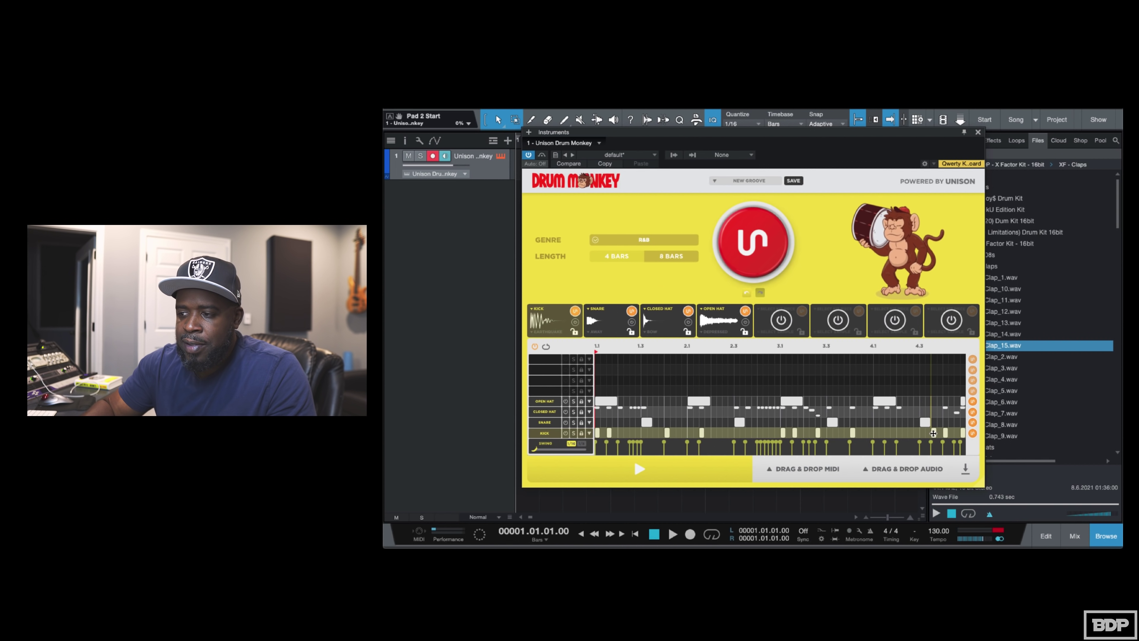
{"action": "key", "text": "space"}
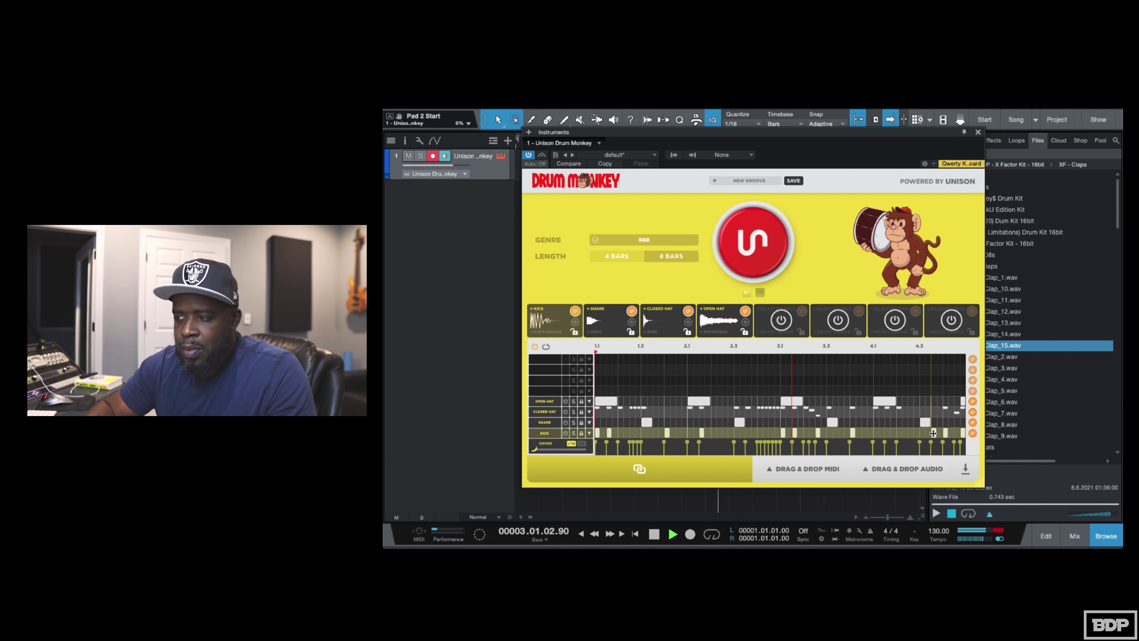
{"action": "left_click", "coordinate": [961, 409]}
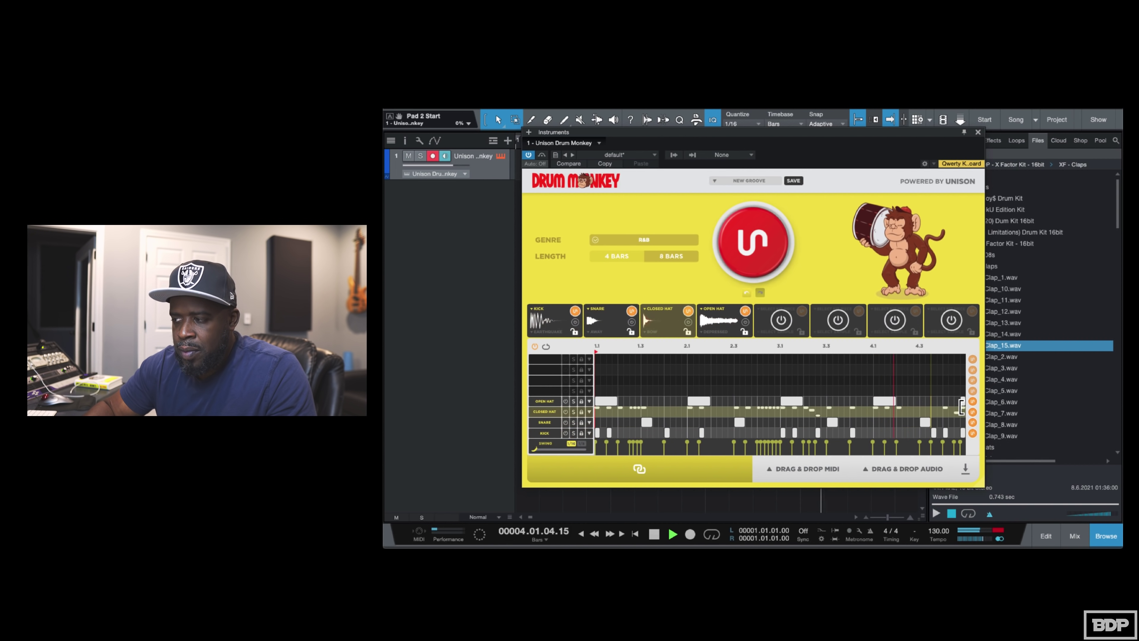
{"action": "key", "text": "space"}
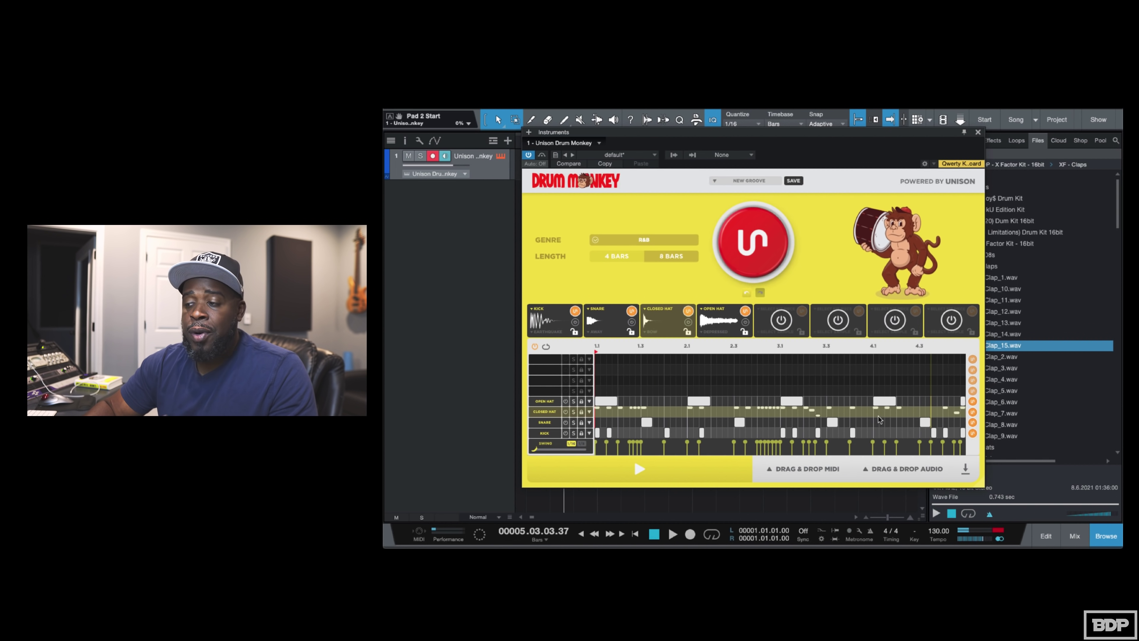
Randomize only the kick row's pattern twice, auditioning the groove in between.
{"action": "left_click", "coordinate": [972, 433]}
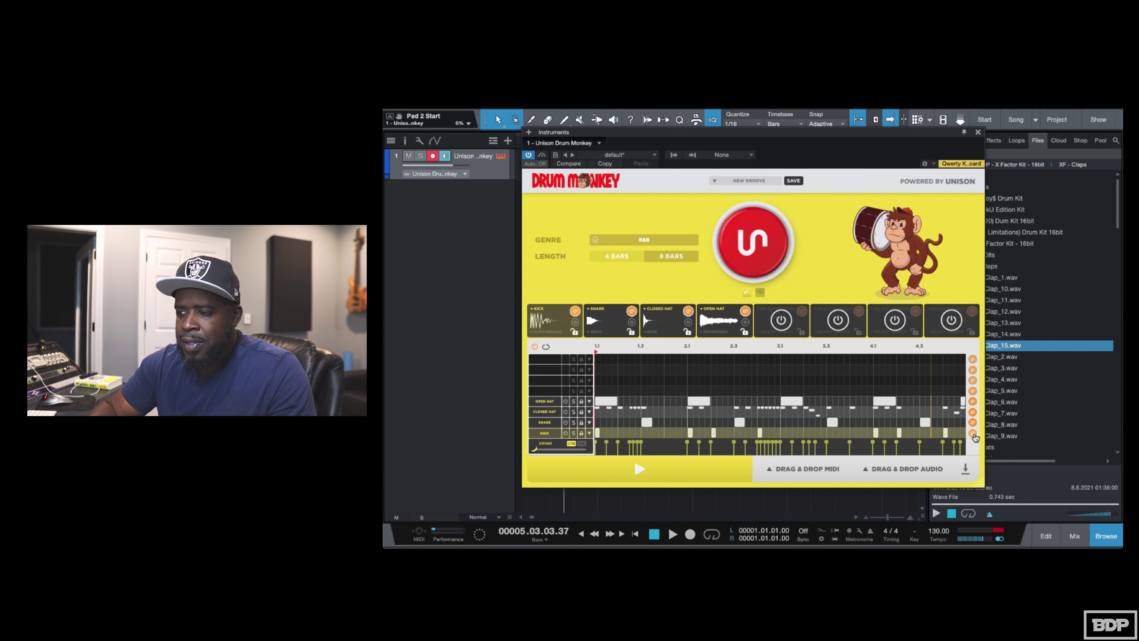
{"action": "key", "text": "space"}
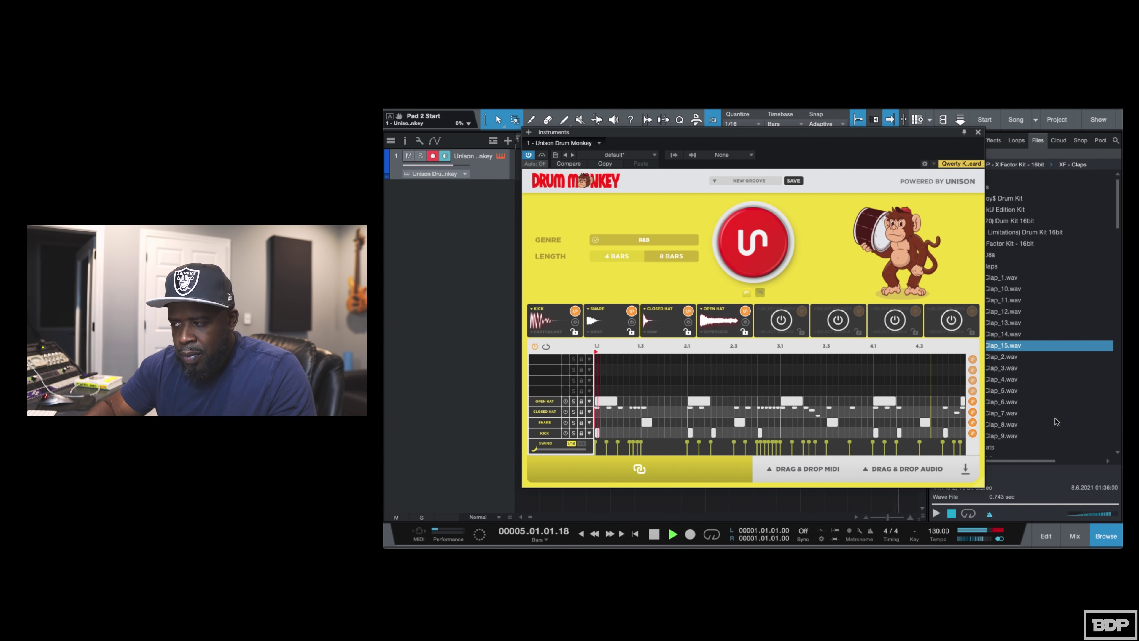
{"action": "left_click", "coordinate": [972, 433]}
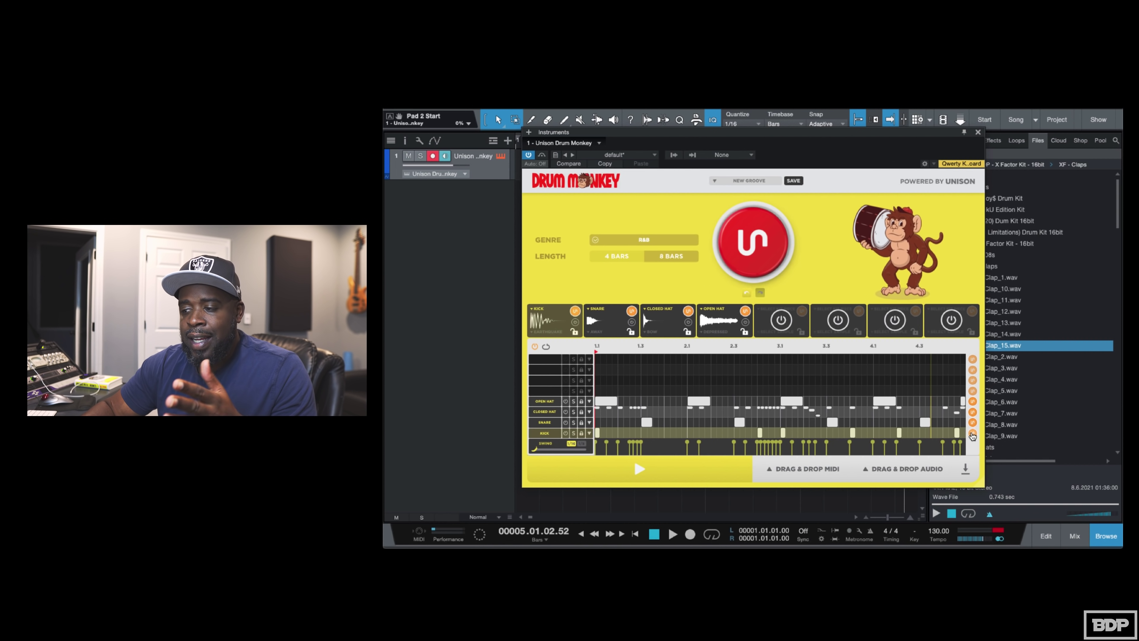
Lock the snare and kick patterns and regenerate the rest of the groove.
{"action": "left_click", "coordinate": [581, 423]}
{"action": "left_click", "coordinate": [581, 433]}
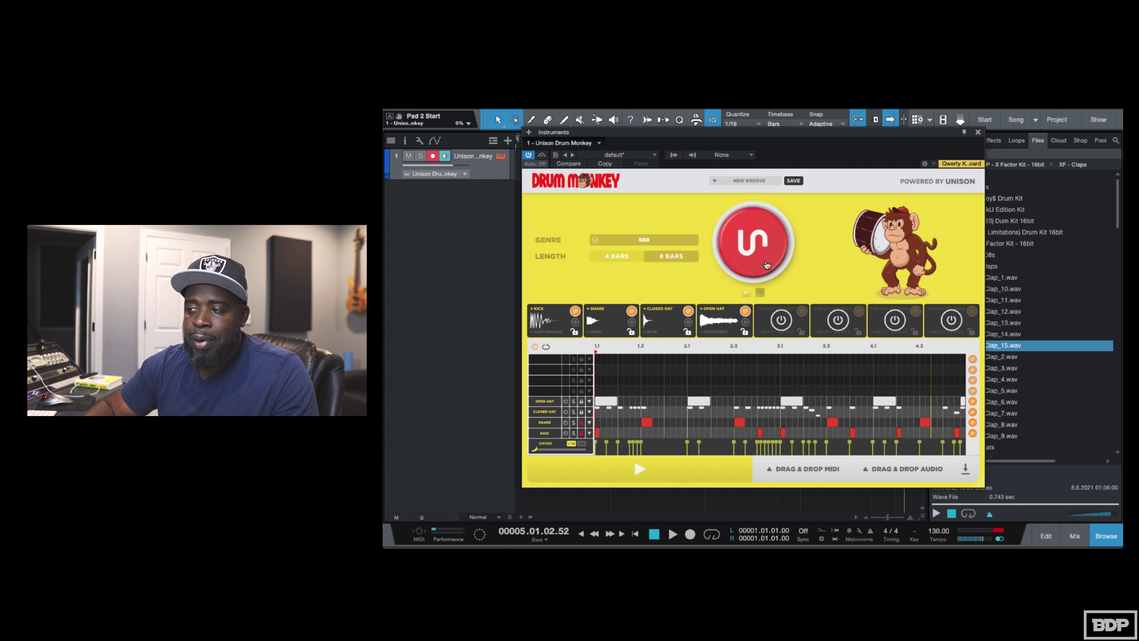
{"action": "left_click", "coordinate": [757, 226]}
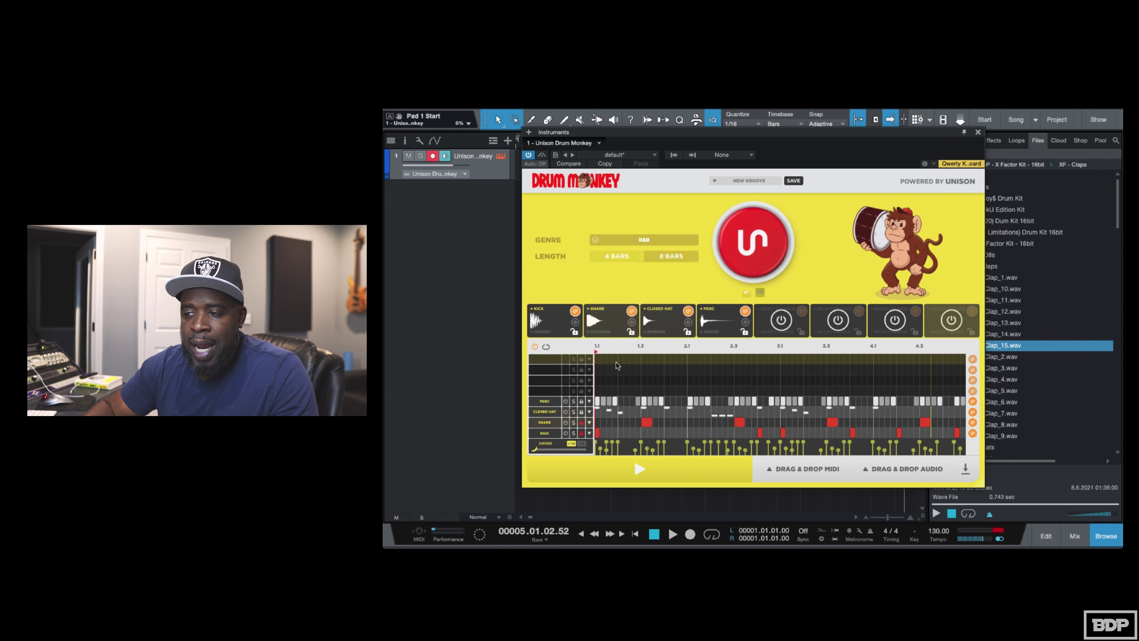
Unlock the snare and kick patterns and play the groove with the song transport.
{"action": "left_click", "coordinate": [581, 422]}
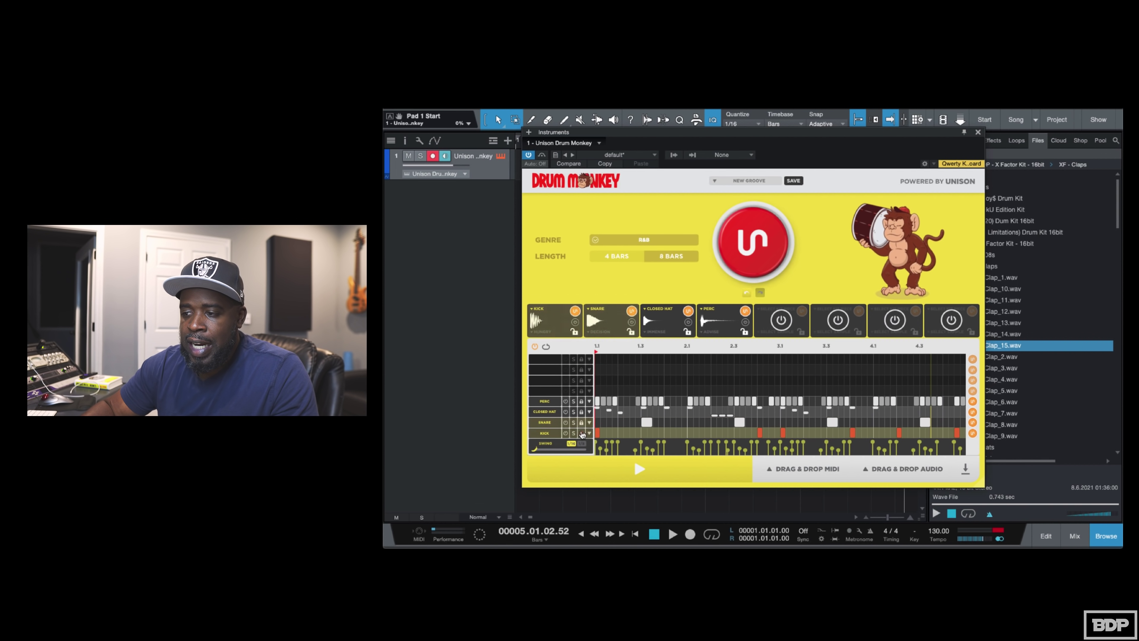
{"action": "left_click", "coordinate": [582, 433]}
{"action": "key", "text": "space"}
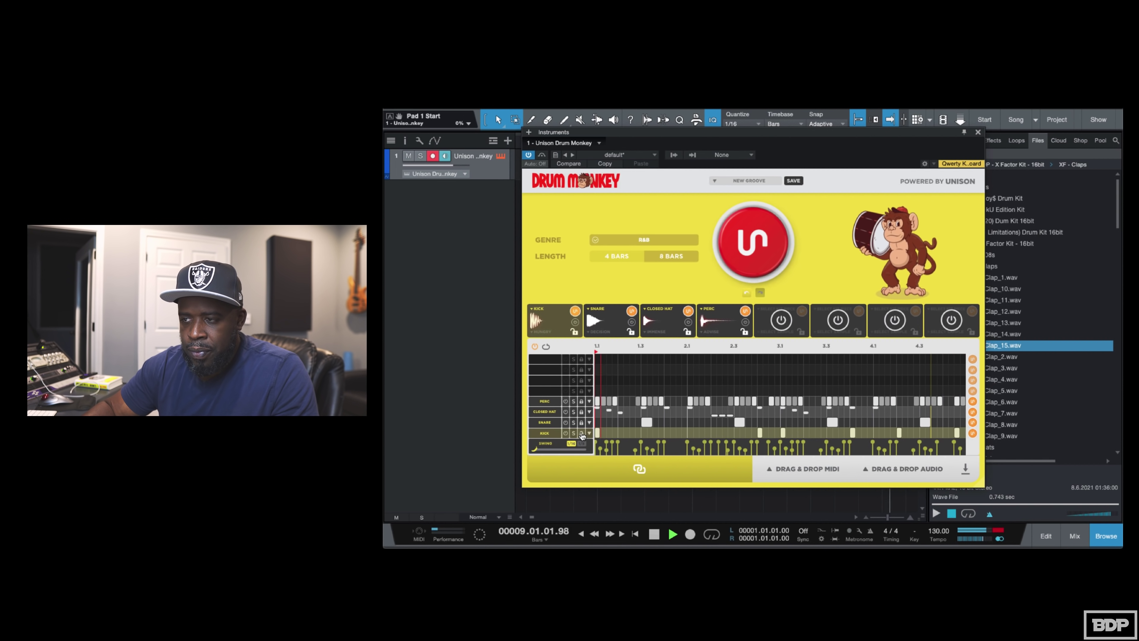
{"action": "left_click", "coordinate": [606, 427]}
{"action": "key", "text": "space"}
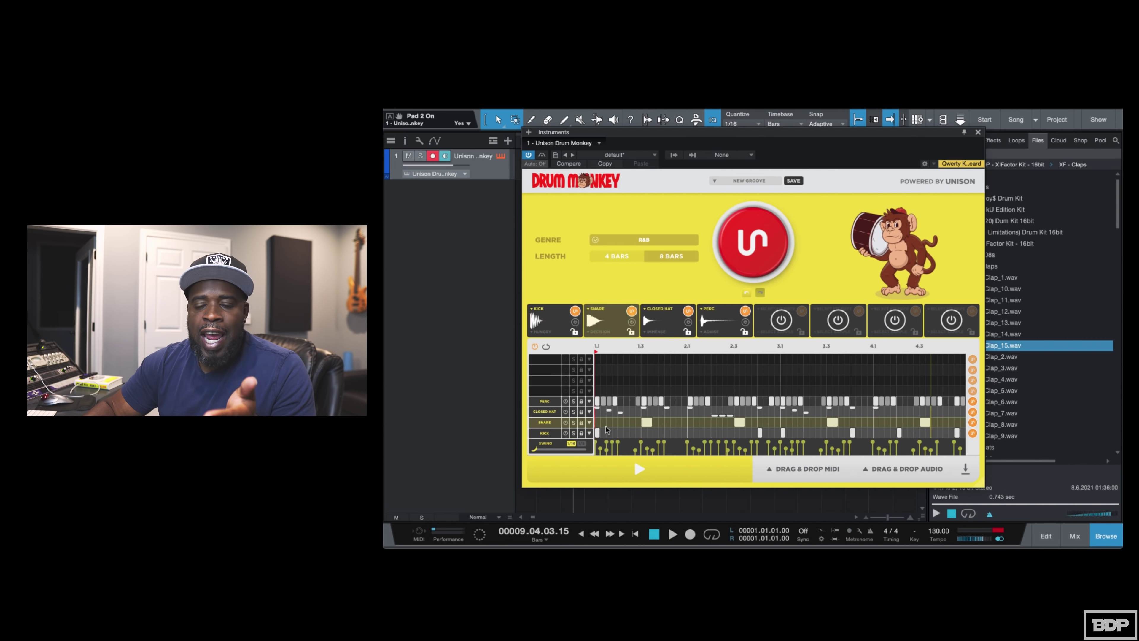
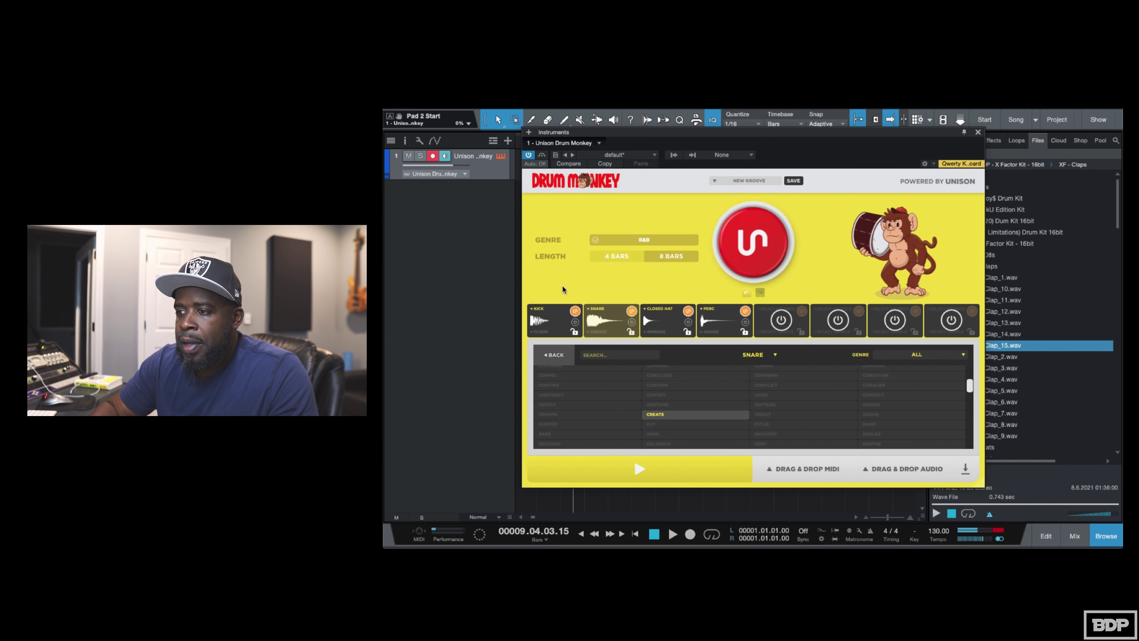
Return from the snare sound browser to the pattern grid and audition the groove.
{"action": "left_click", "coordinate": [553, 355]}
{"action": "left_click", "coordinate": [548, 358]}
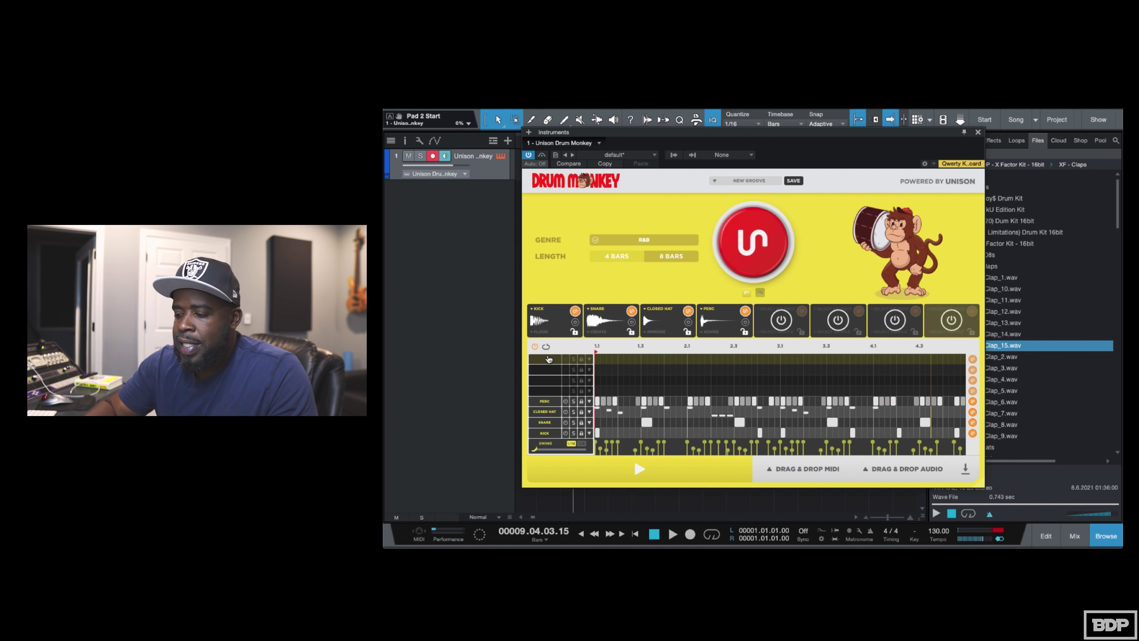
{"action": "key", "text": "space"}
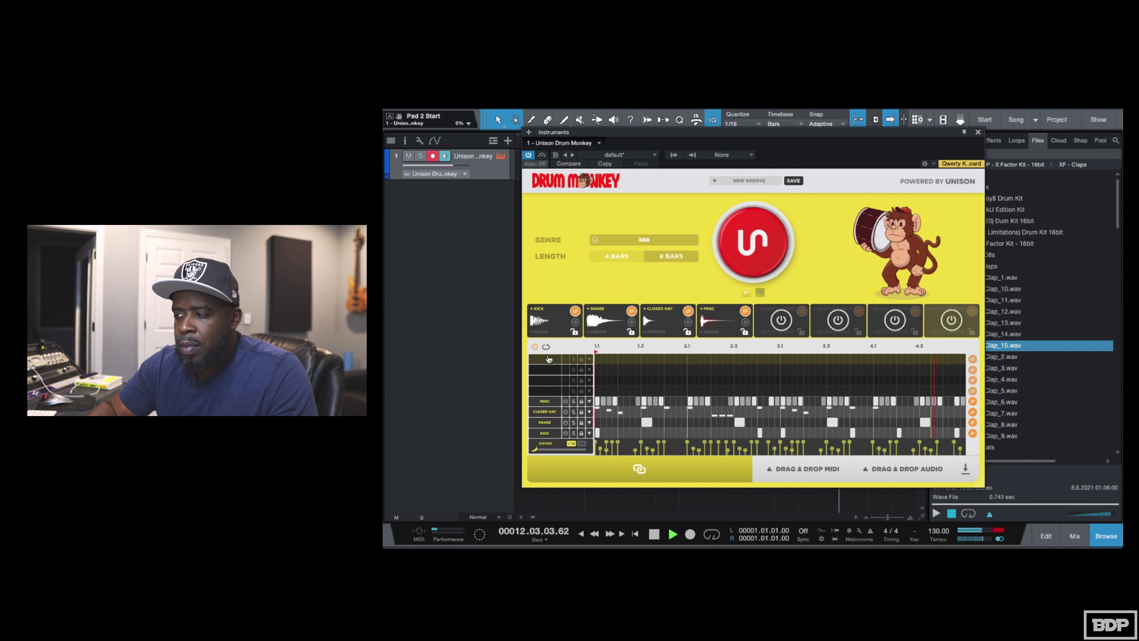
{"action": "key", "text": "space"}
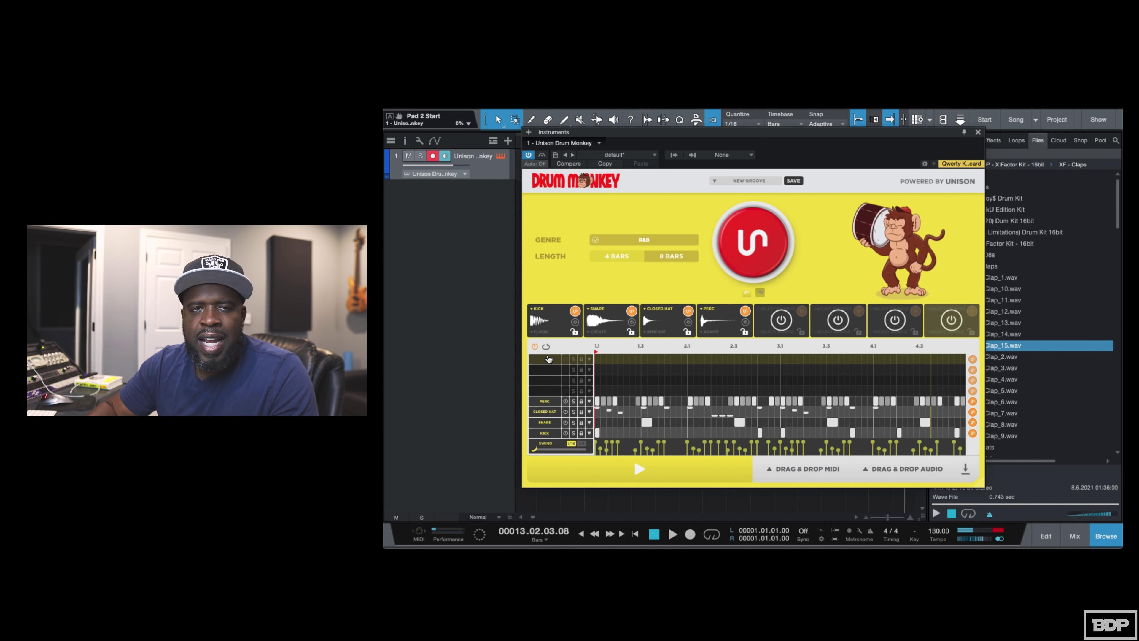
Regenerate the groove with the kick and snare sounds locked and play the result.
{"action": "left_click", "coordinate": [575, 332]}
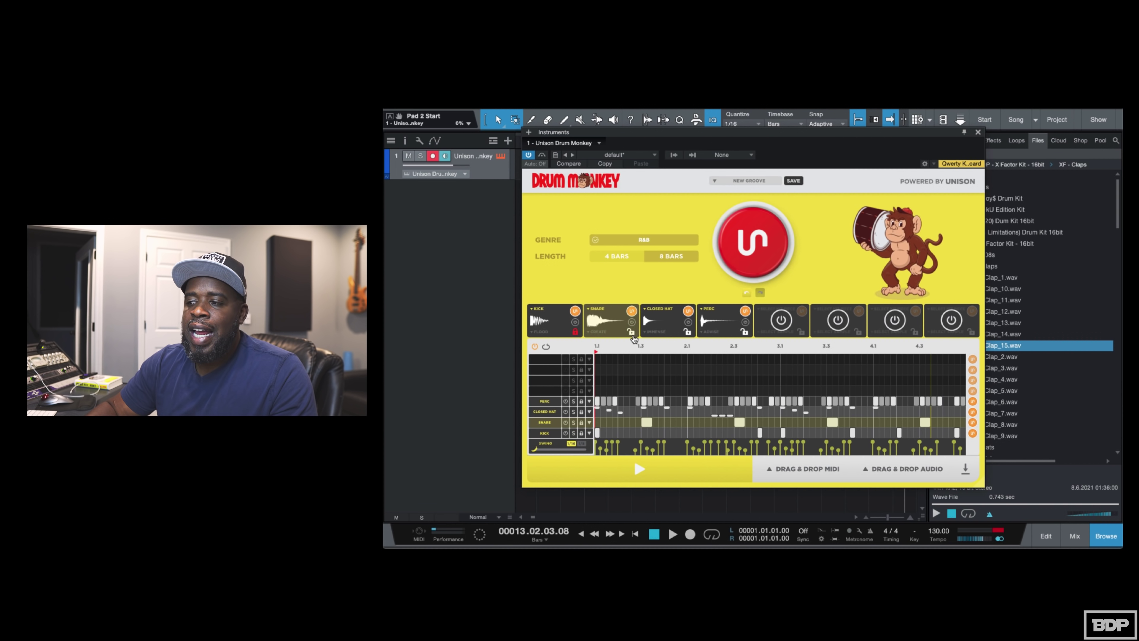
{"action": "left_click", "coordinate": [632, 332]}
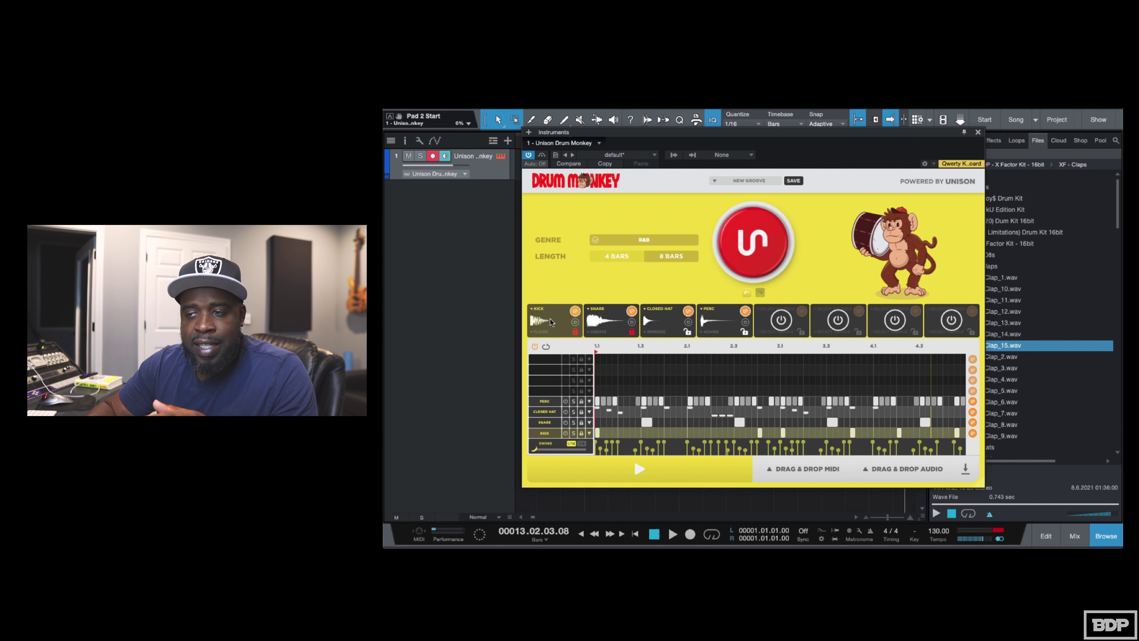
{"action": "left_click", "coordinate": [754, 254]}
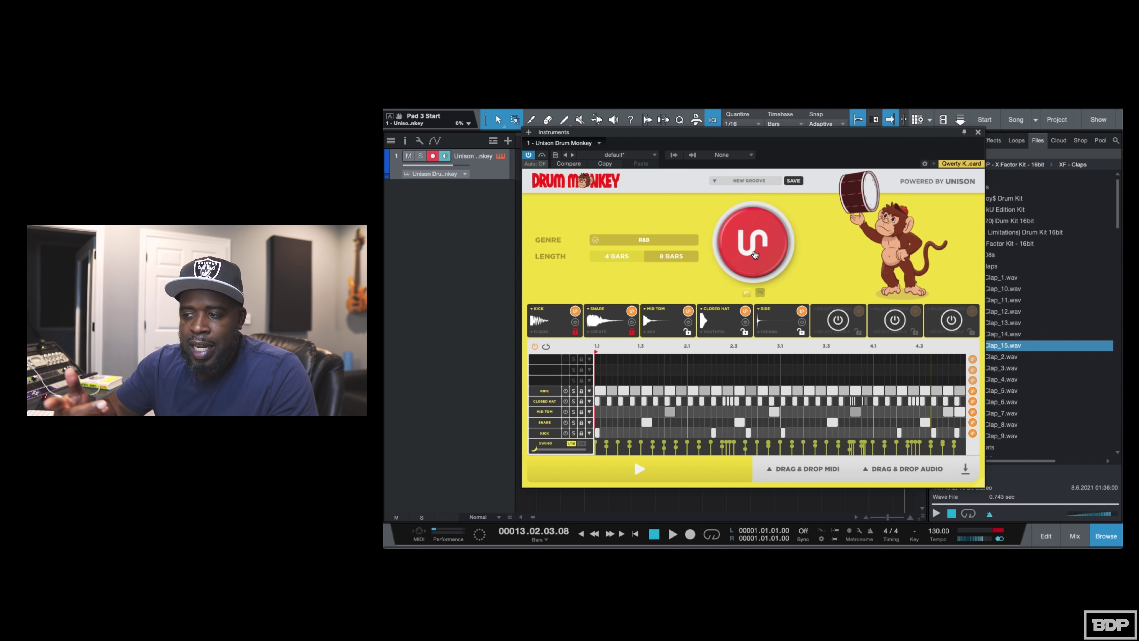
{"action": "key", "text": "space"}
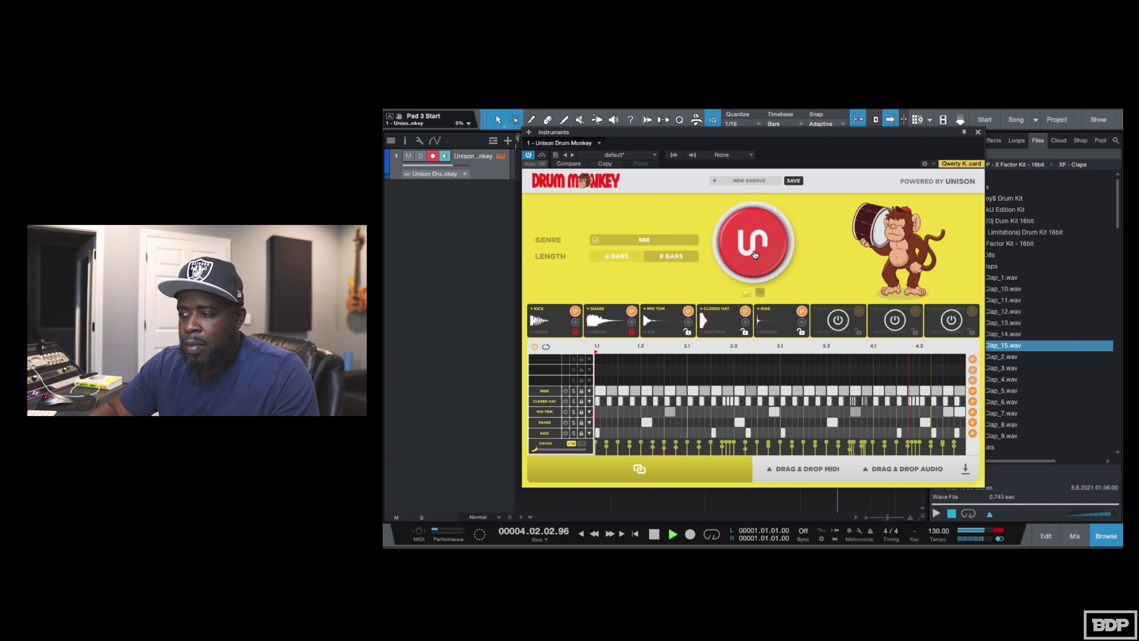
{"action": "key", "text": "space"}
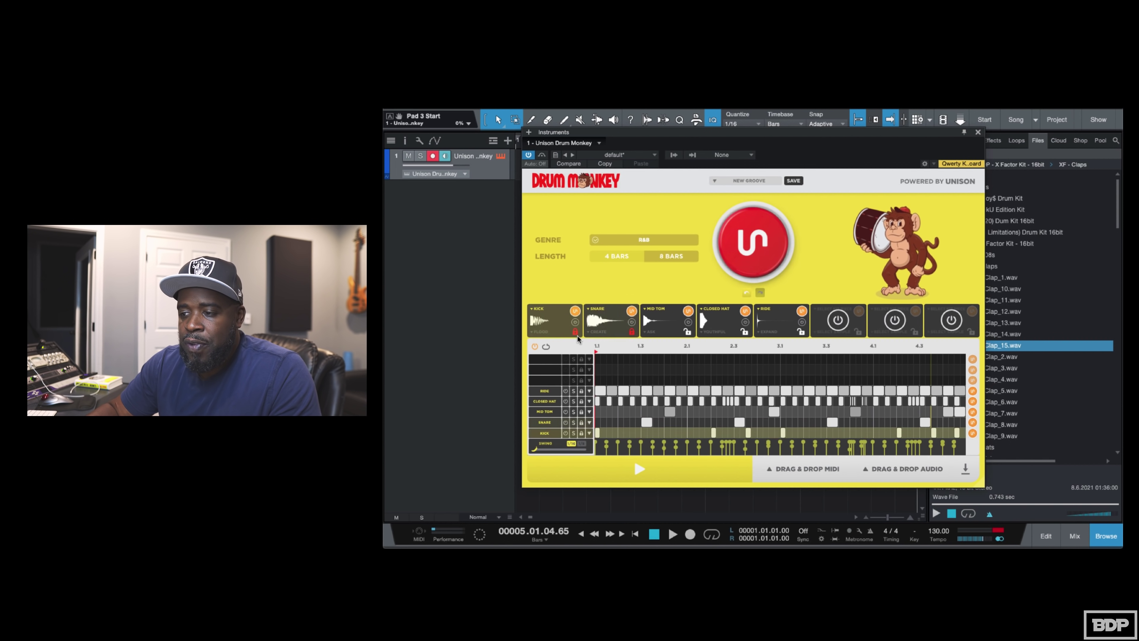
Try a strong swing while playing the groove from the start of the song, and reset the swing to 0%.
{"action": "mouse_move", "coordinate": [537, 450]}
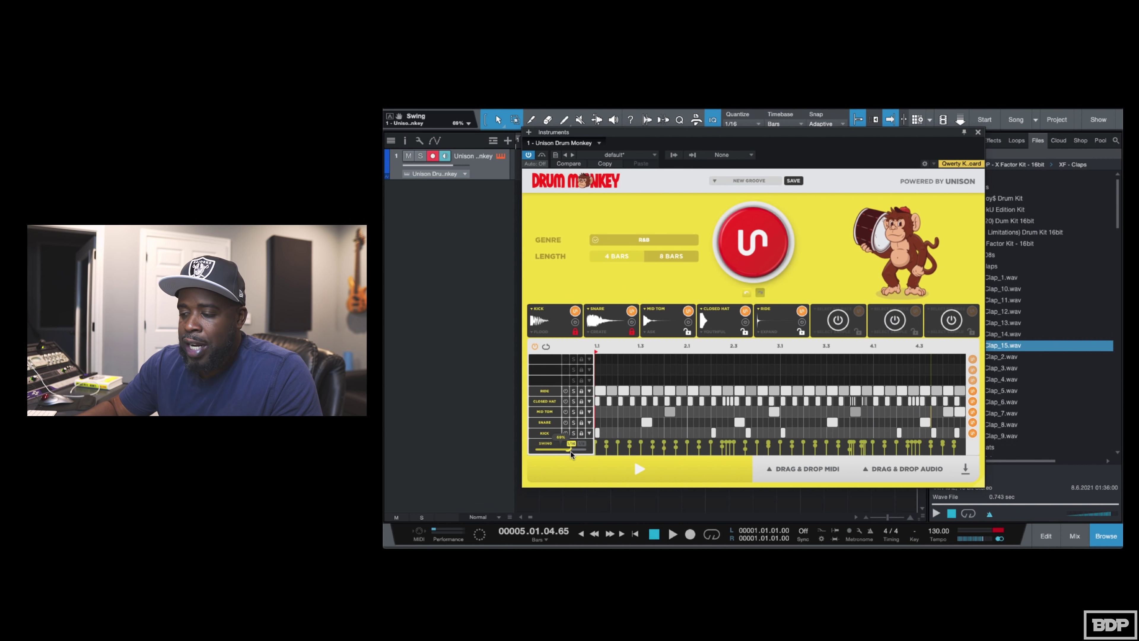
{"action": "key", "text": "Home"}
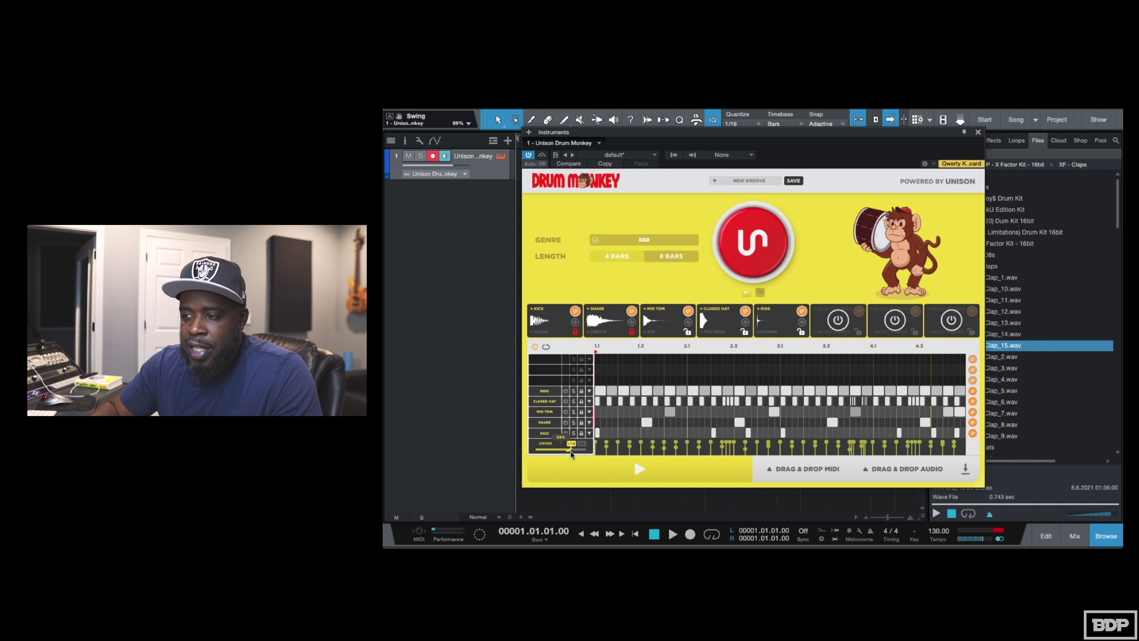
{"action": "key", "text": "space"}
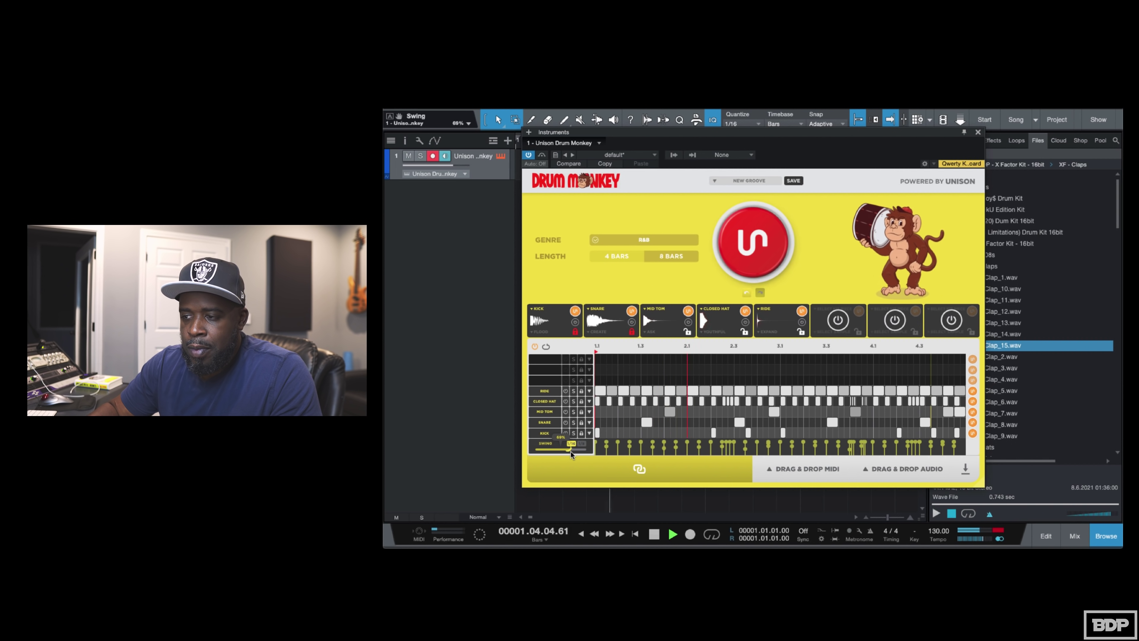
{"action": "left_click_drag", "start_coordinate": [570, 452], "coordinate": [581, 452]}
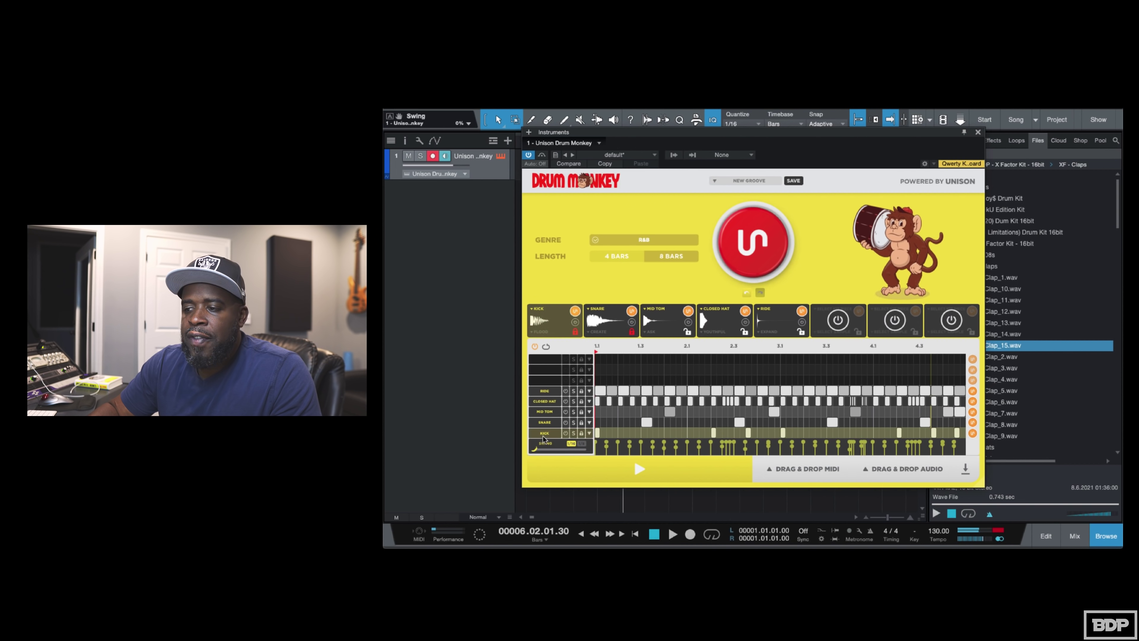
Try the Fatten effect on the kick up to 100% while playing the groove, and return it to 0%.
{"action": "left_click", "coordinate": [544, 433]}
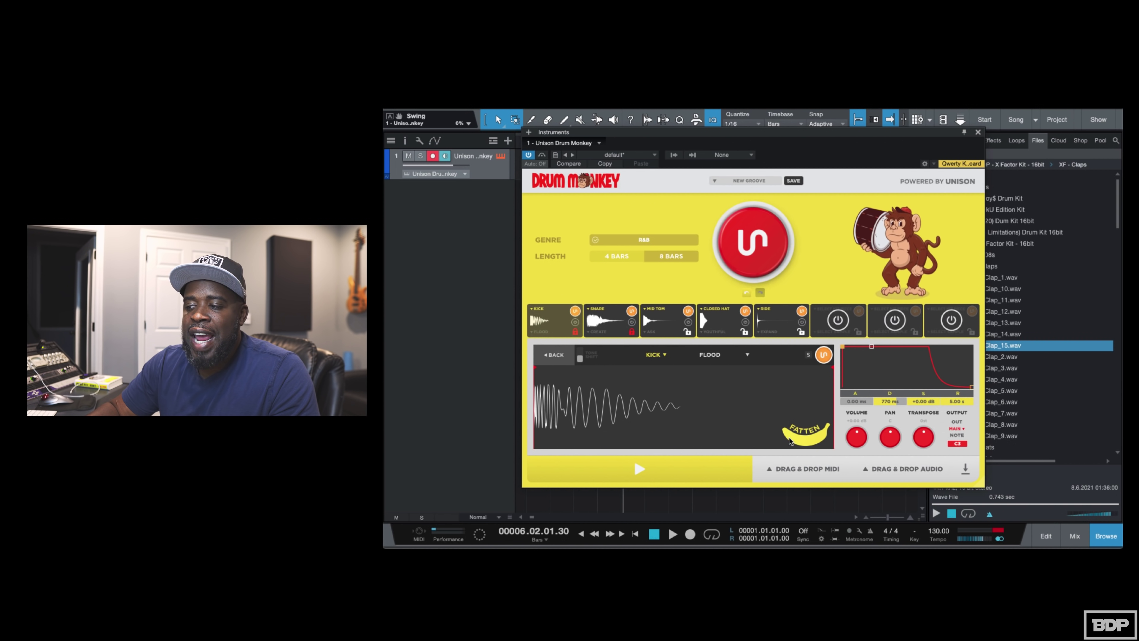
{"action": "left_click_drag", "start_coordinate": [803, 444], "coordinate": [829, 447]}
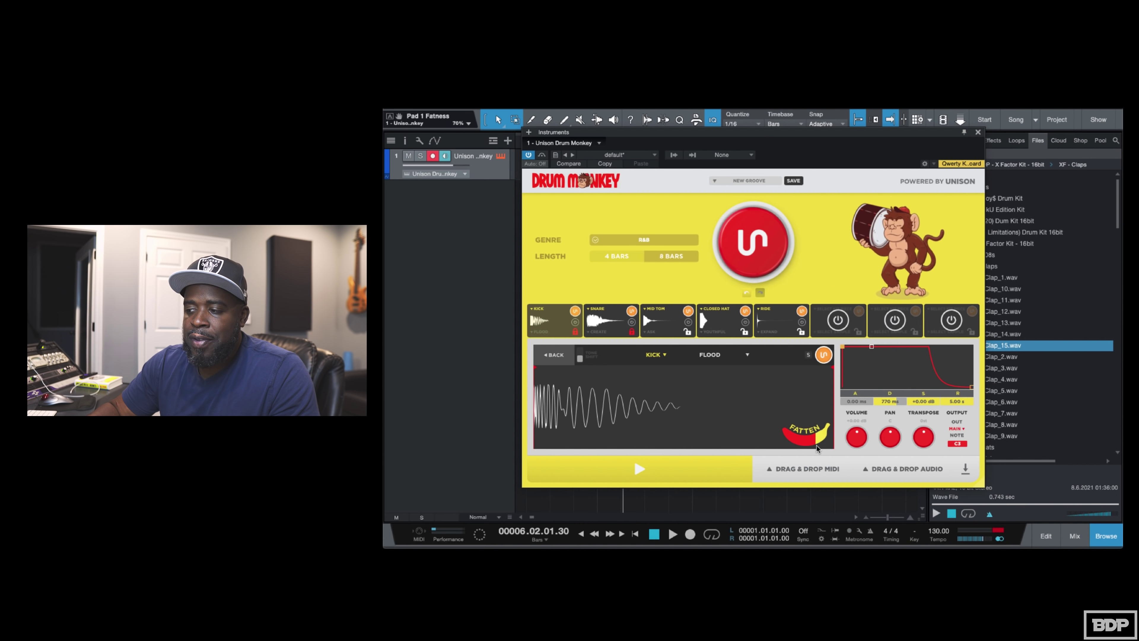
{"action": "key", "text": "space"}
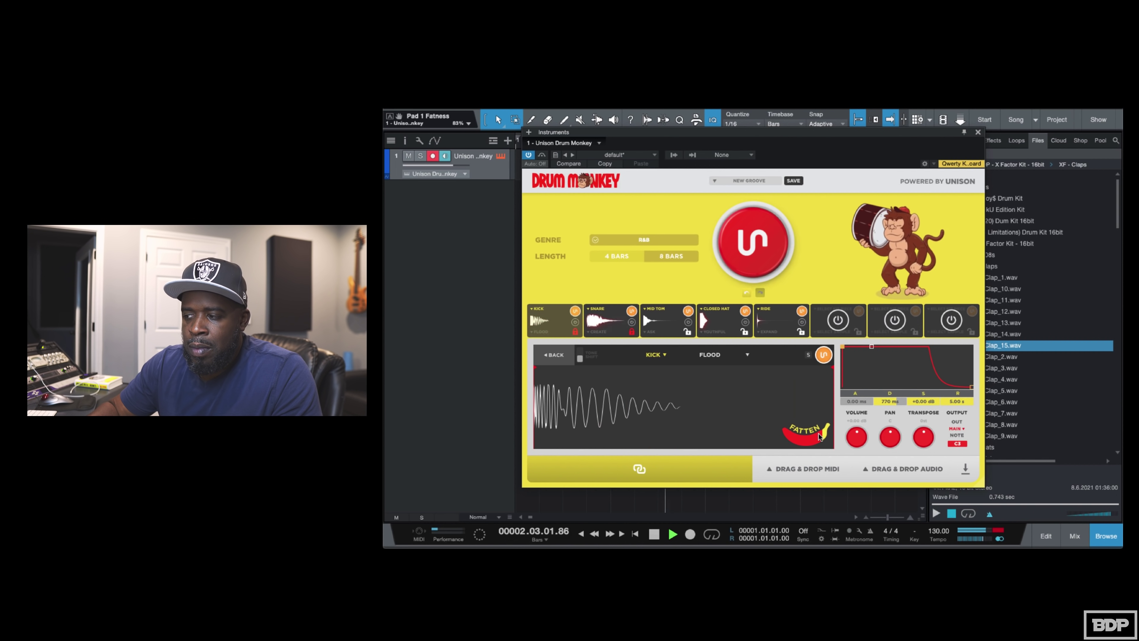
{"action": "mouse_move", "coordinate": [815, 438]}
{"action": "left_mouse_down"}
{"action": "mouse_move", "coordinate": [792, 440]}
{"action": "mouse_move", "coordinate": [828, 440]}
{"action": "left_mouse_up"}
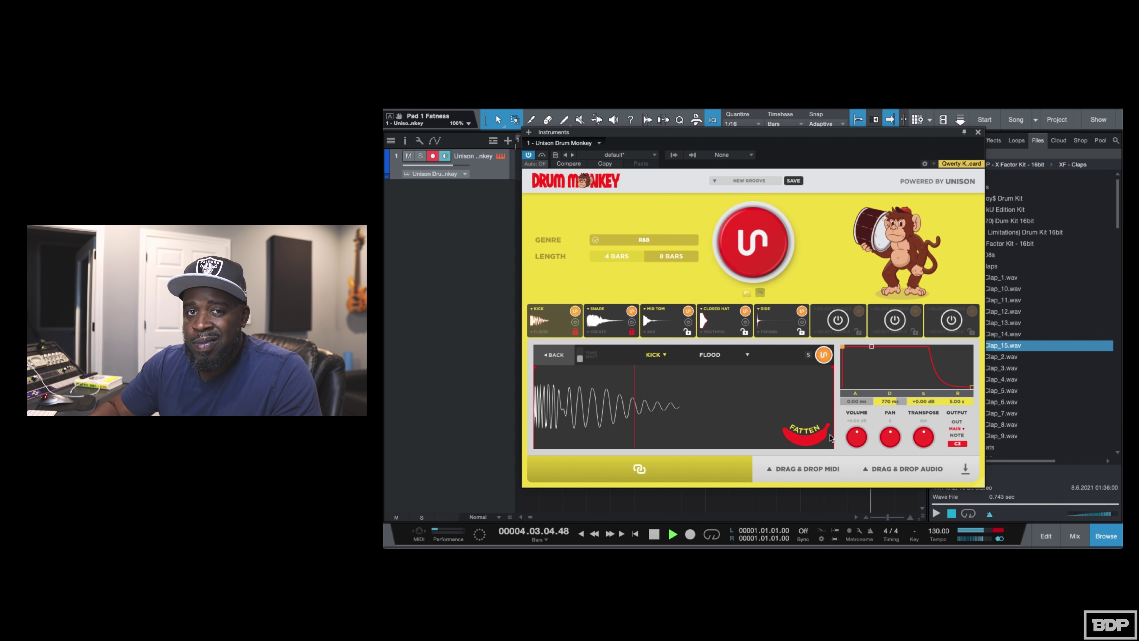
{"action": "left_click_drag", "start_coordinate": [828, 439], "coordinate": [803, 447]}
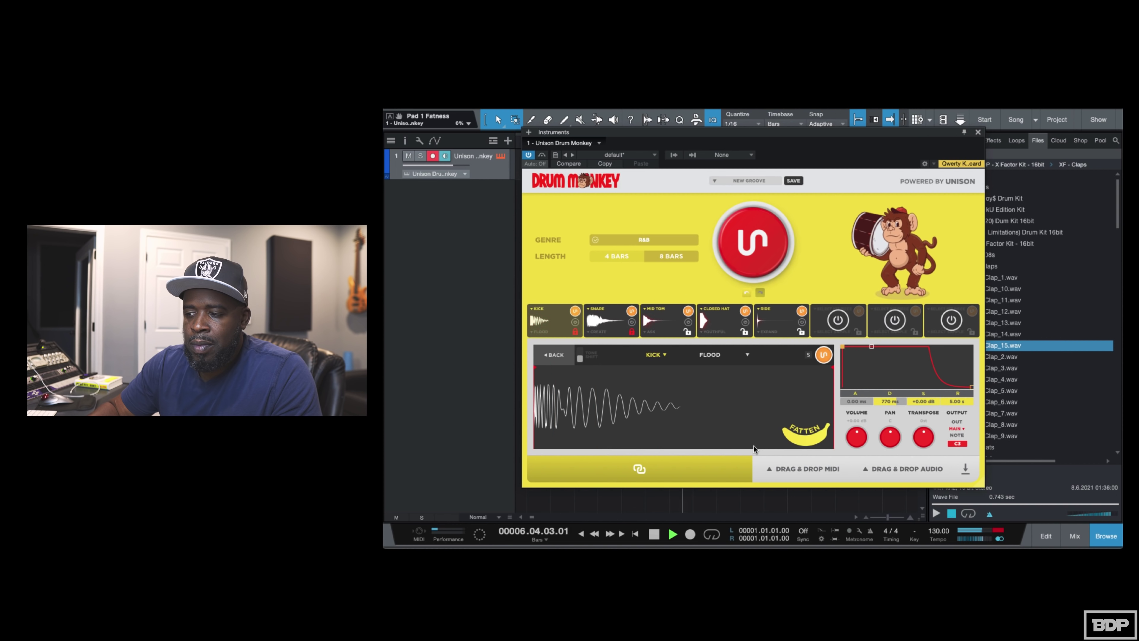
{"action": "key", "text": "space"}
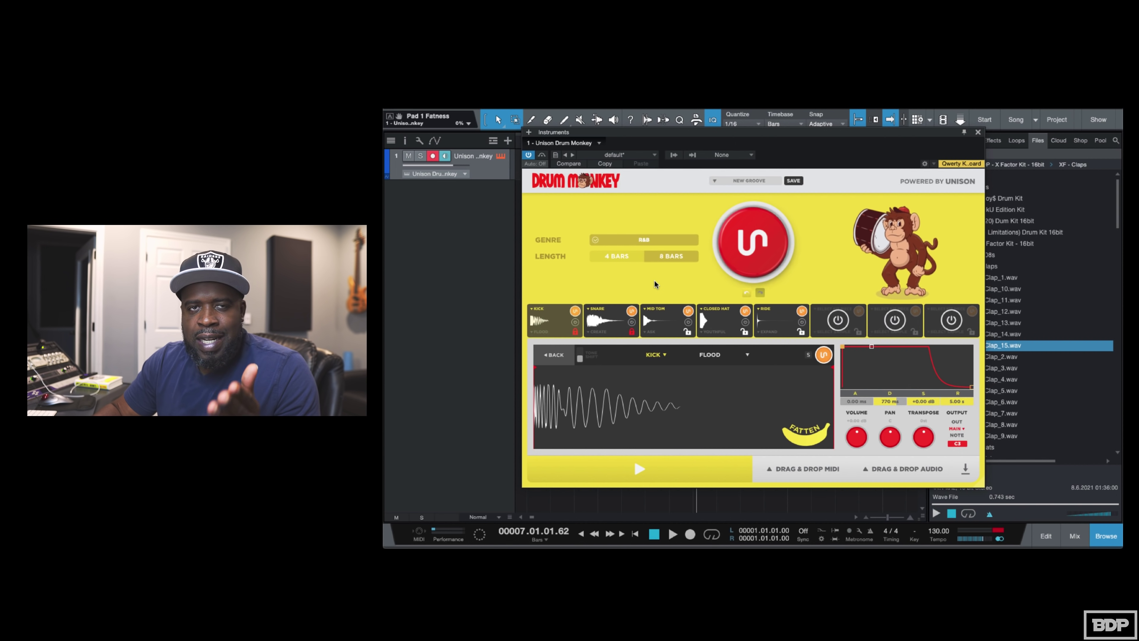
Unlock the kick and snare sounds and return to the pattern grid.
{"action": "left_click", "coordinate": [553, 353]}
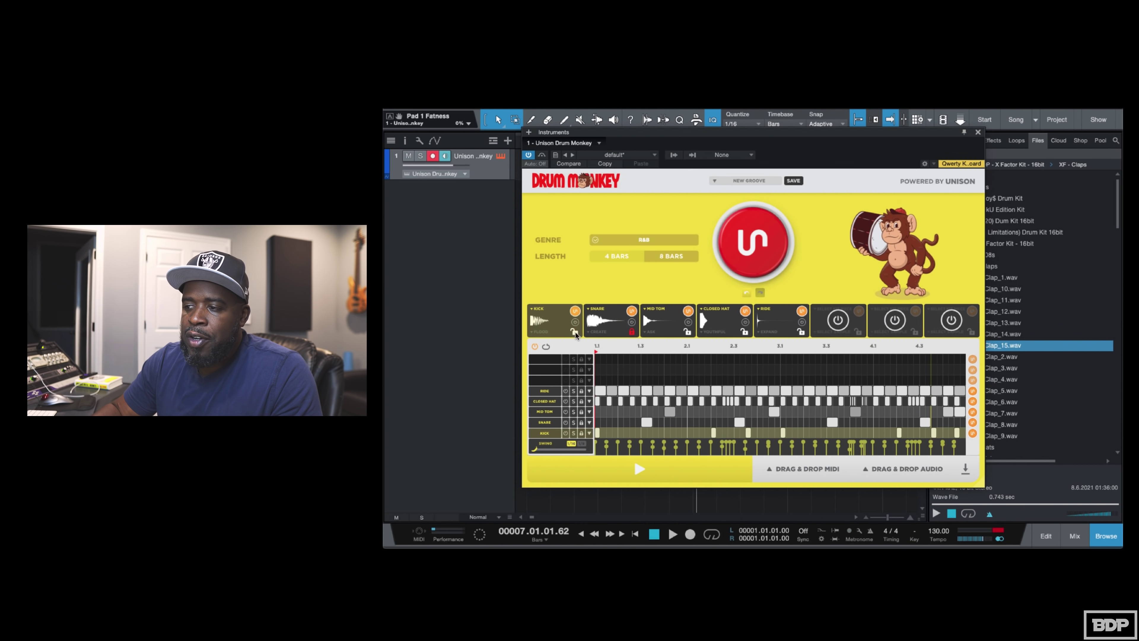
{"action": "left_click", "coordinate": [635, 331]}
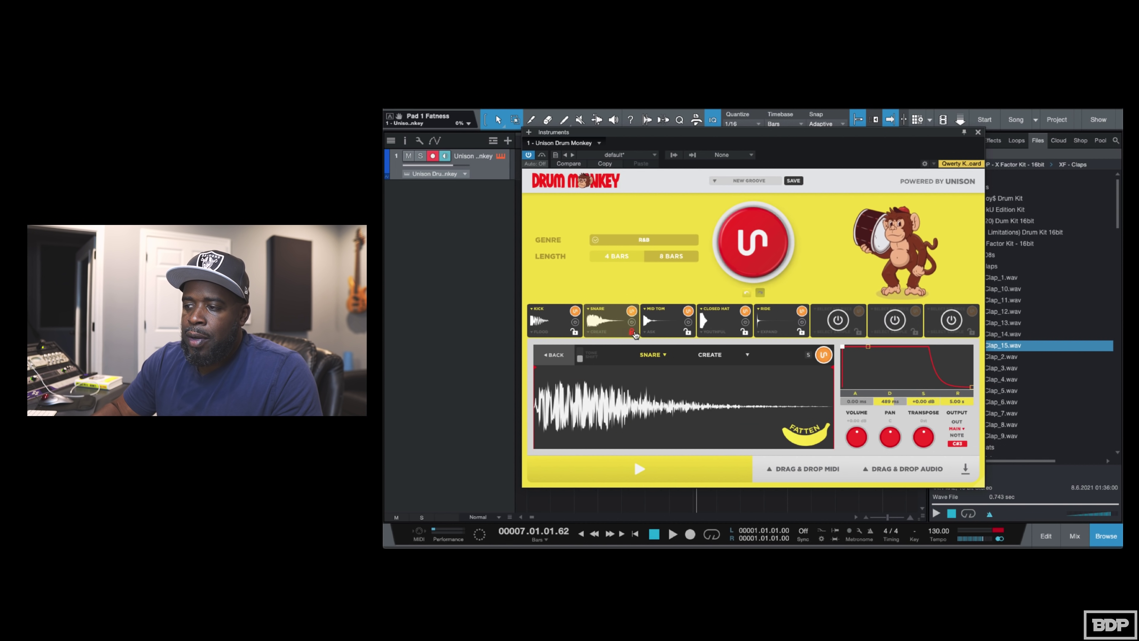
{"action": "left_click", "coordinate": [553, 355]}
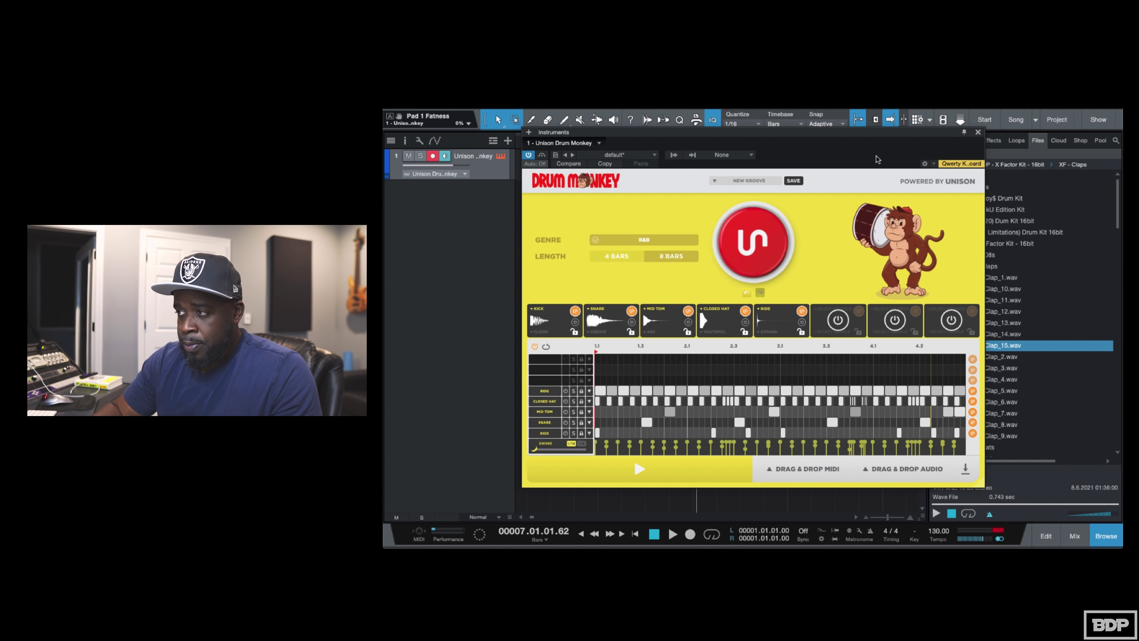
Uncover the file browser, preview XF_Clap_1.wav and load it onto the snare pad.
{"action": "left_click_drag", "start_coordinate": [877, 136], "coordinate": [786, 143]}
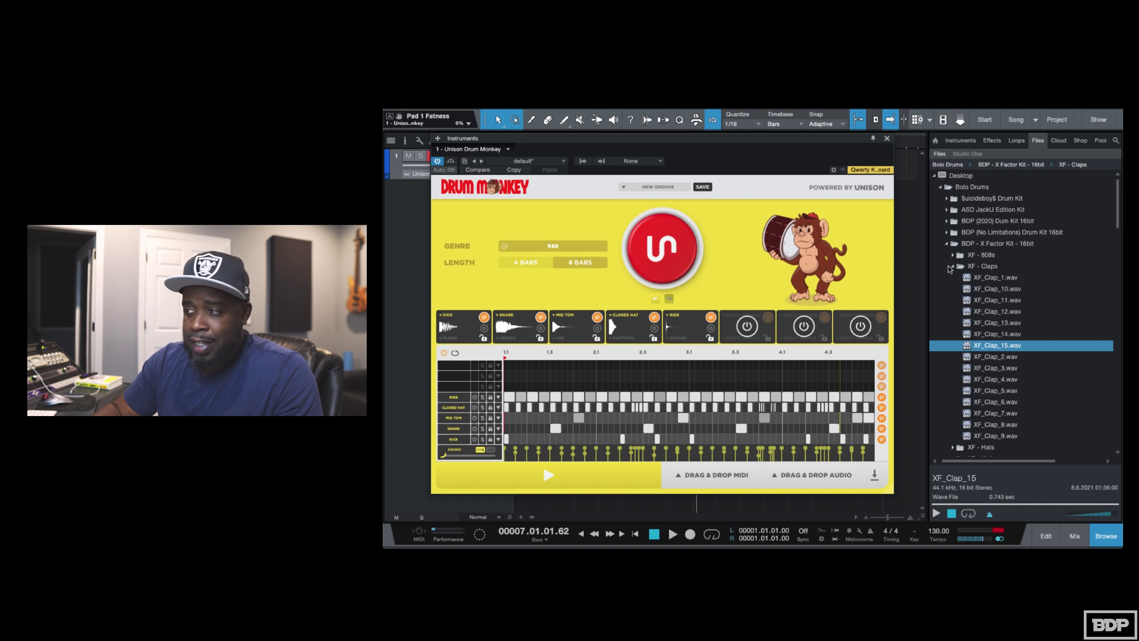
{"action": "left_click", "coordinate": [995, 278]}
{"action": "left_click", "coordinate": [936, 513]}
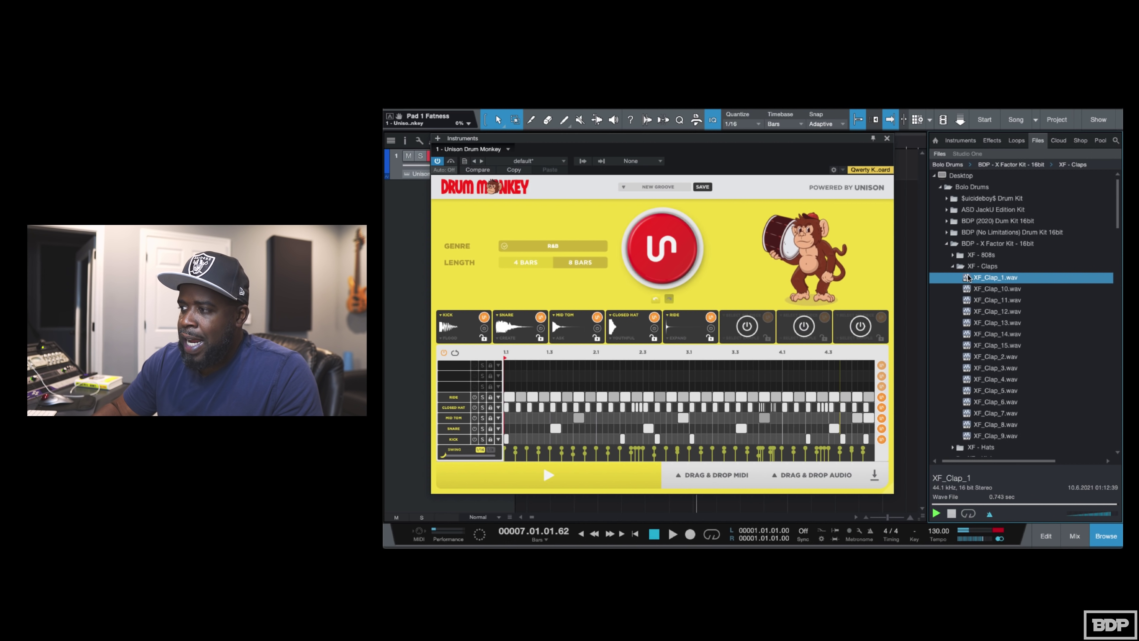
{"action": "left_click_drag", "start_coordinate": [968, 279], "coordinate": [509, 315]}
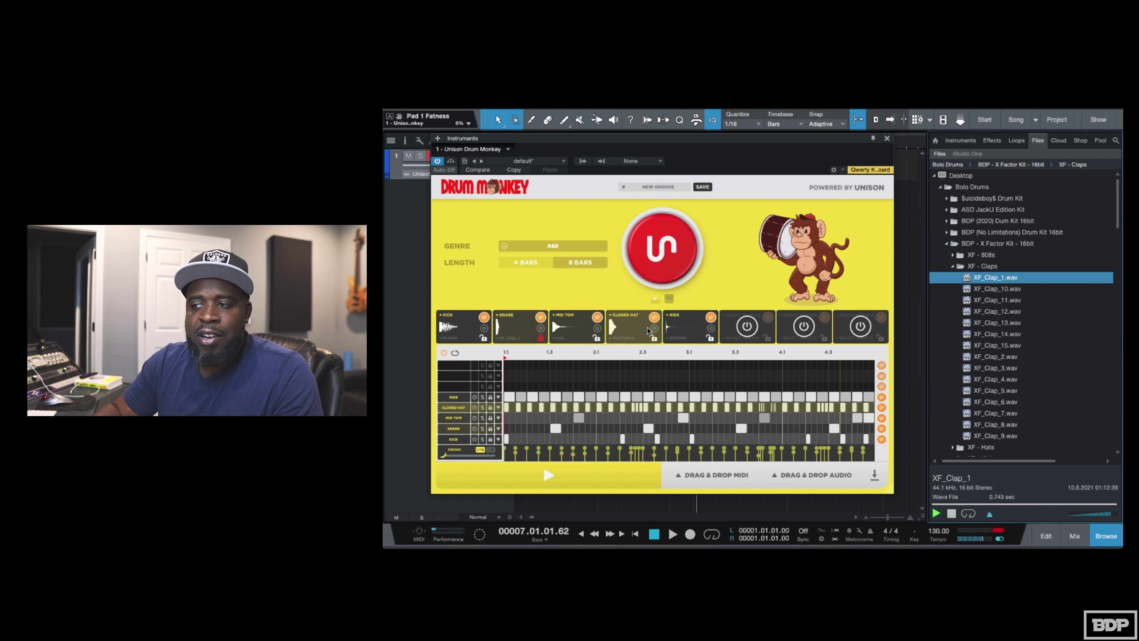
Load XF_Kick_1.wav from the XF - Kicks folder onto the kick pad and play the groove.
{"action": "left_click", "coordinate": [952, 267]}
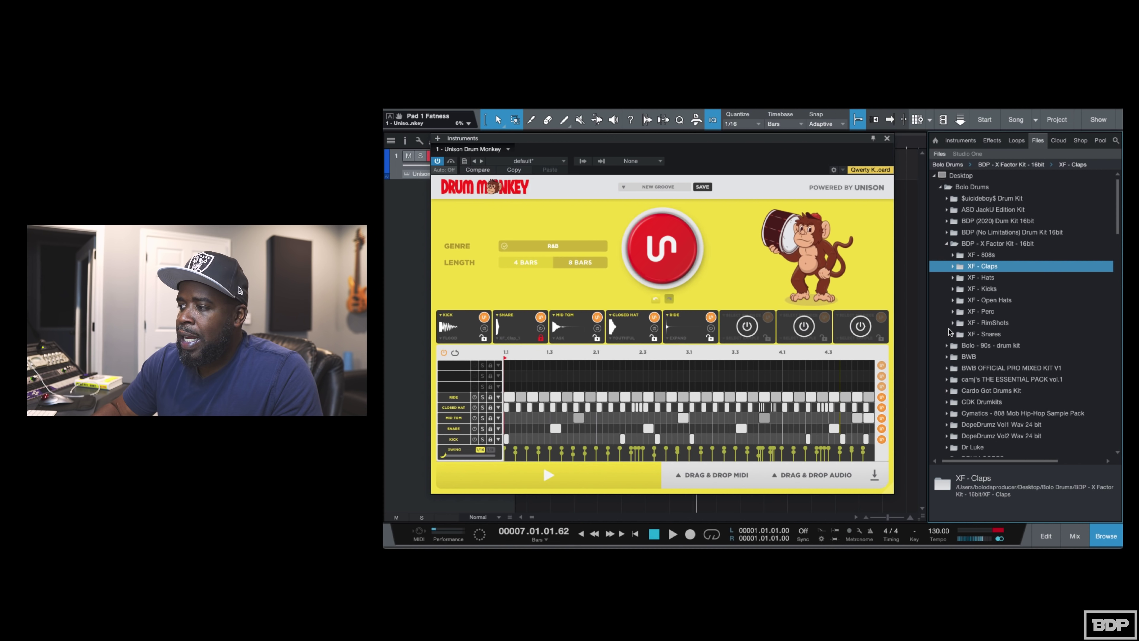
{"action": "left_click", "coordinate": [953, 289]}
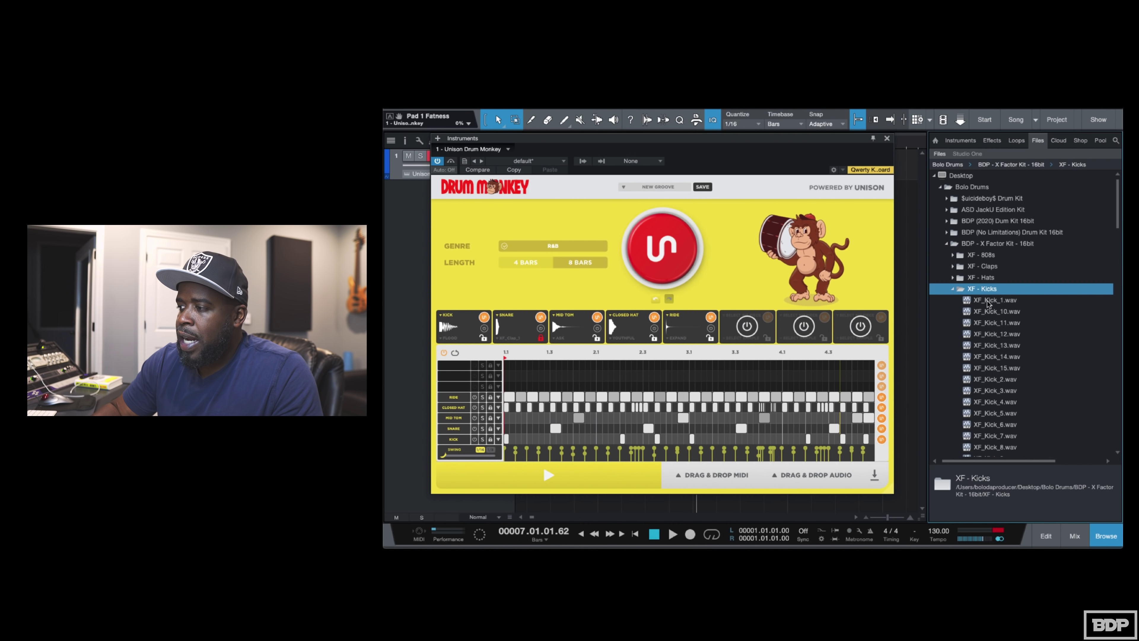
{"action": "left_click", "coordinate": [989, 301]}
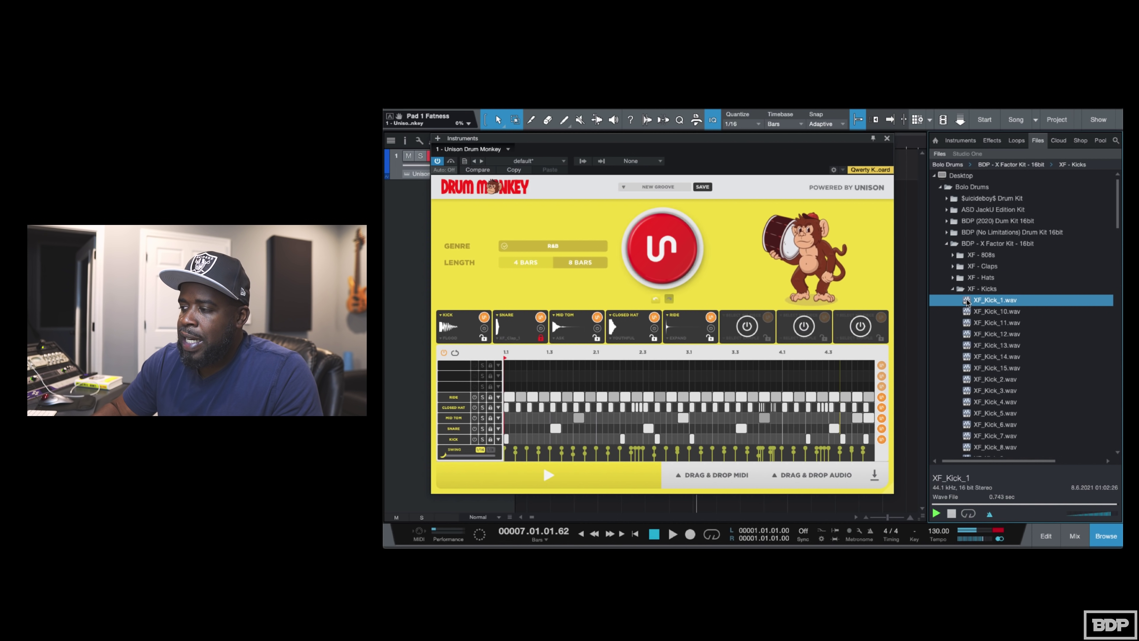
{"action": "left_click_drag", "start_coordinate": [967, 302], "coordinate": [451, 336]}
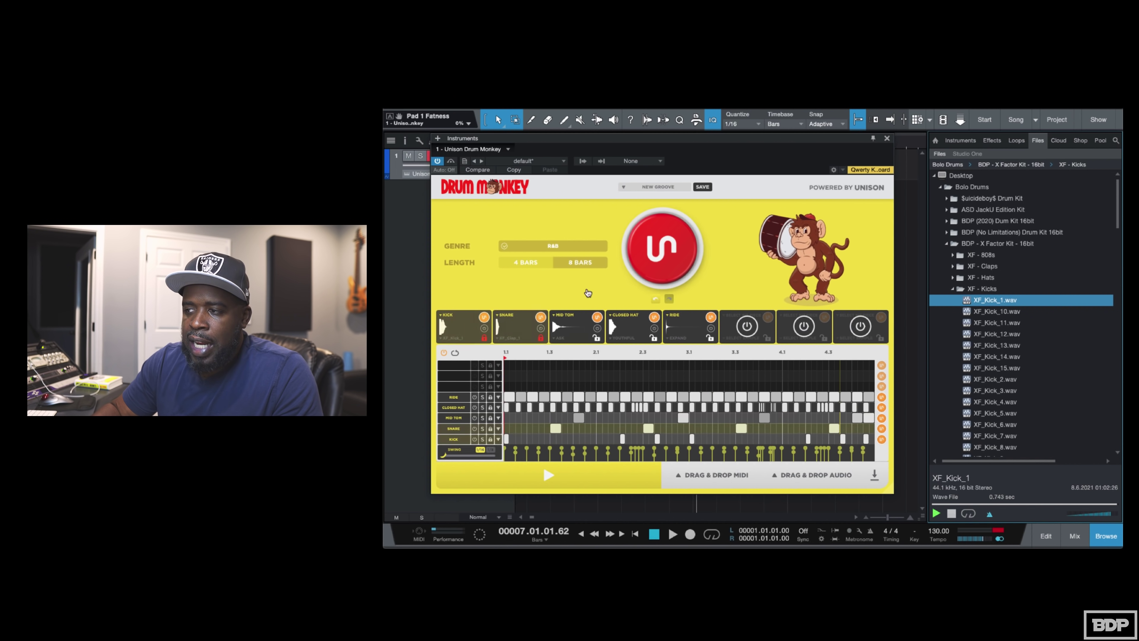
{"action": "left_click", "coordinate": [549, 477]}
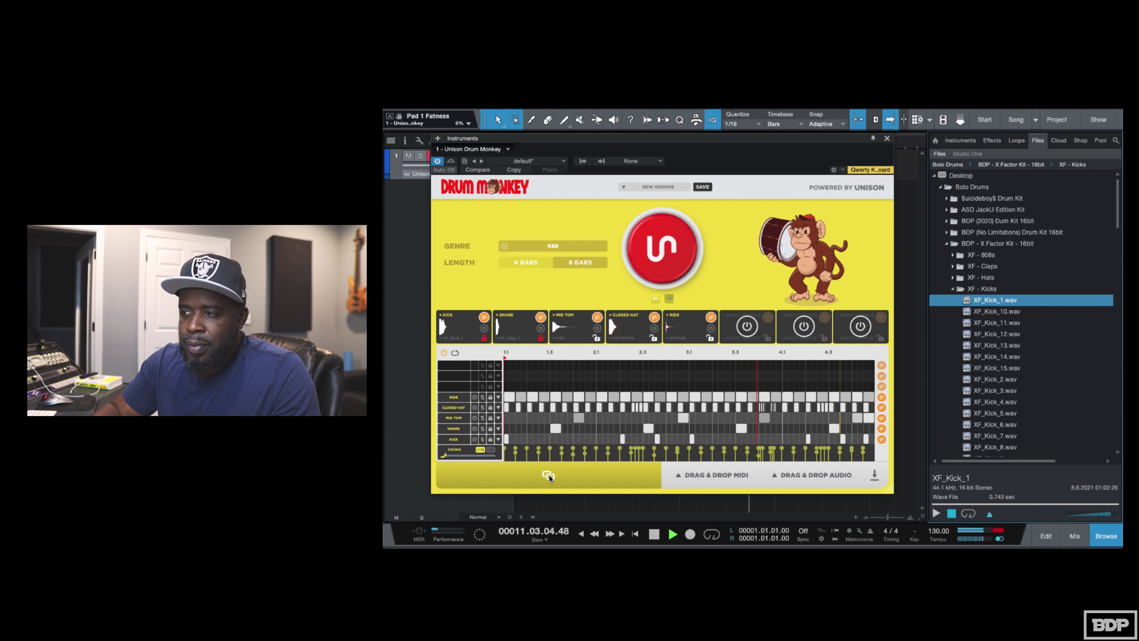
{"action": "left_click", "coordinate": [549, 475]}
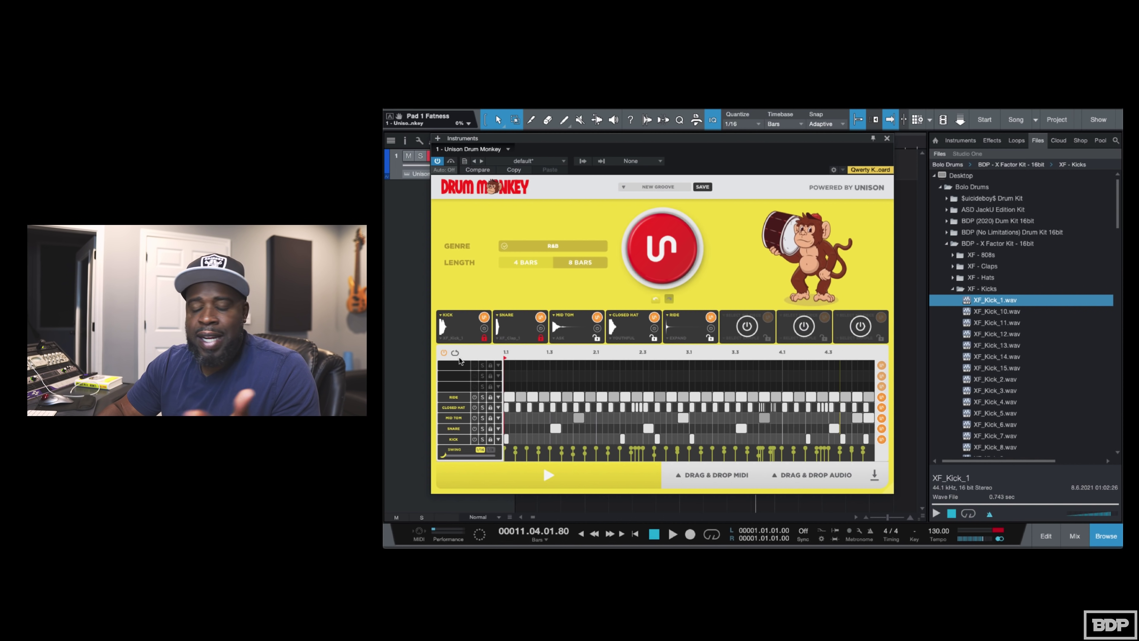
Try the kick's first hit at -2 st in its pitch view, restore it to +0 st and return to the grid.
{"action": "left_click", "coordinate": [498, 439]}
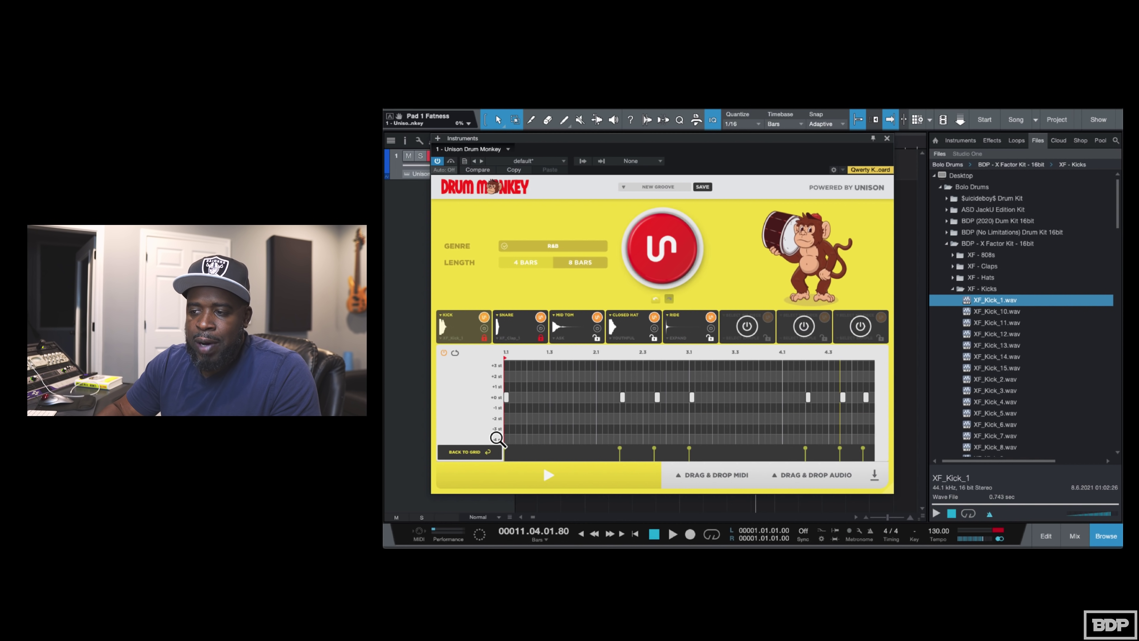
{"action": "left_click", "coordinate": [505, 397]}
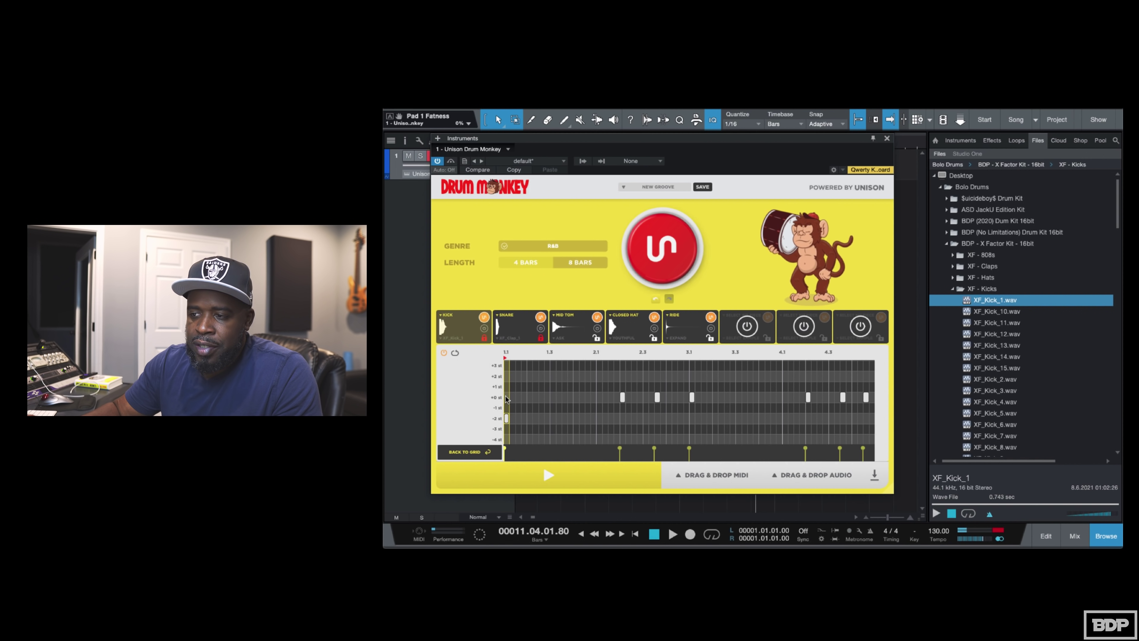
{"action": "mouse_move", "coordinate": [506, 397]}
{"action": "left_mouse_down"}
{"action": "mouse_move", "coordinate": [506, 407]}
{"action": "mouse_move", "coordinate": [506, 397]}
{"action": "left_mouse_up"}
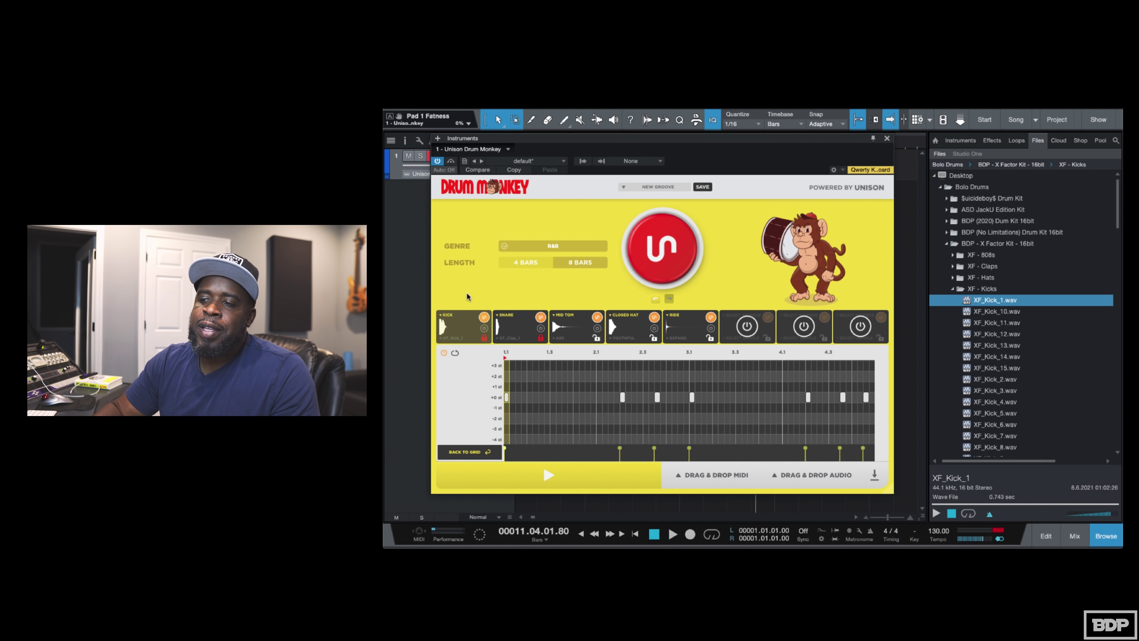
{"action": "left_click", "coordinate": [476, 452]}
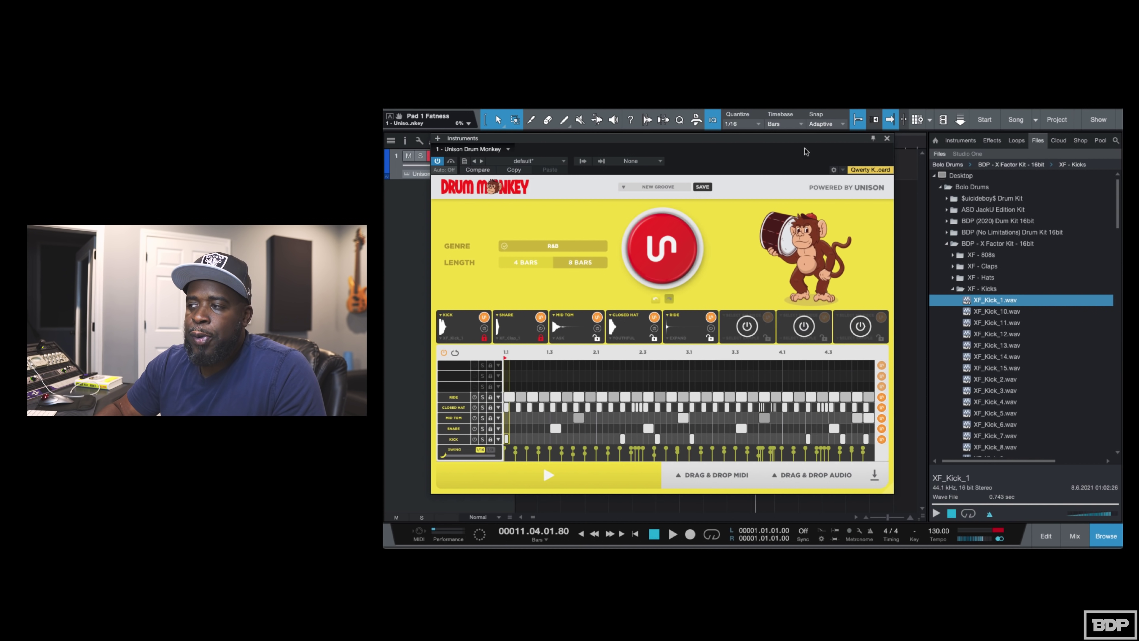
Move the Drum Monkey window off the arrangement and place the groove as combined MIDI on a new track.
{"action": "left_click_drag", "start_coordinate": [822, 136], "coordinate": [942, 122]}
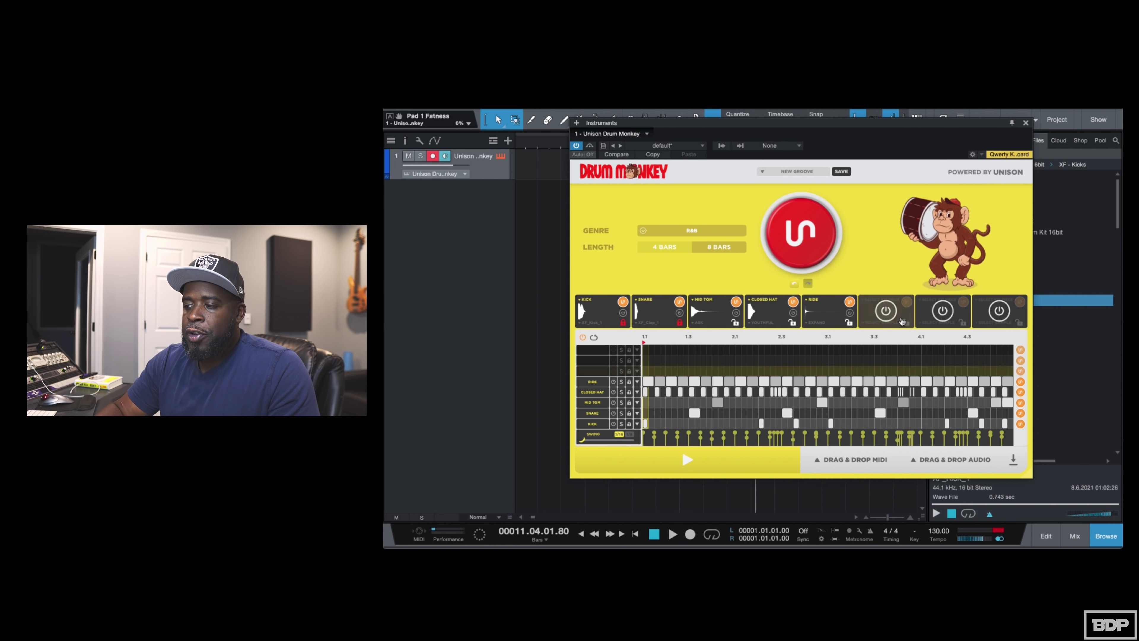
{"action": "left_click", "coordinate": [828, 469]}
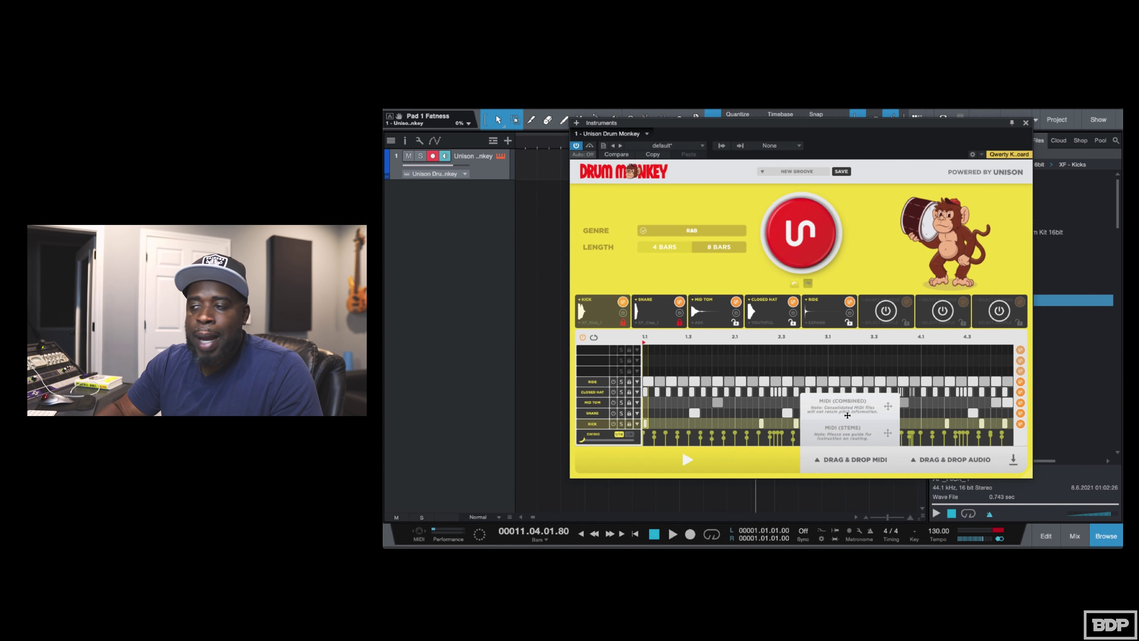
{"action": "left_click_drag", "start_coordinate": [845, 411], "coordinate": [538, 198]}
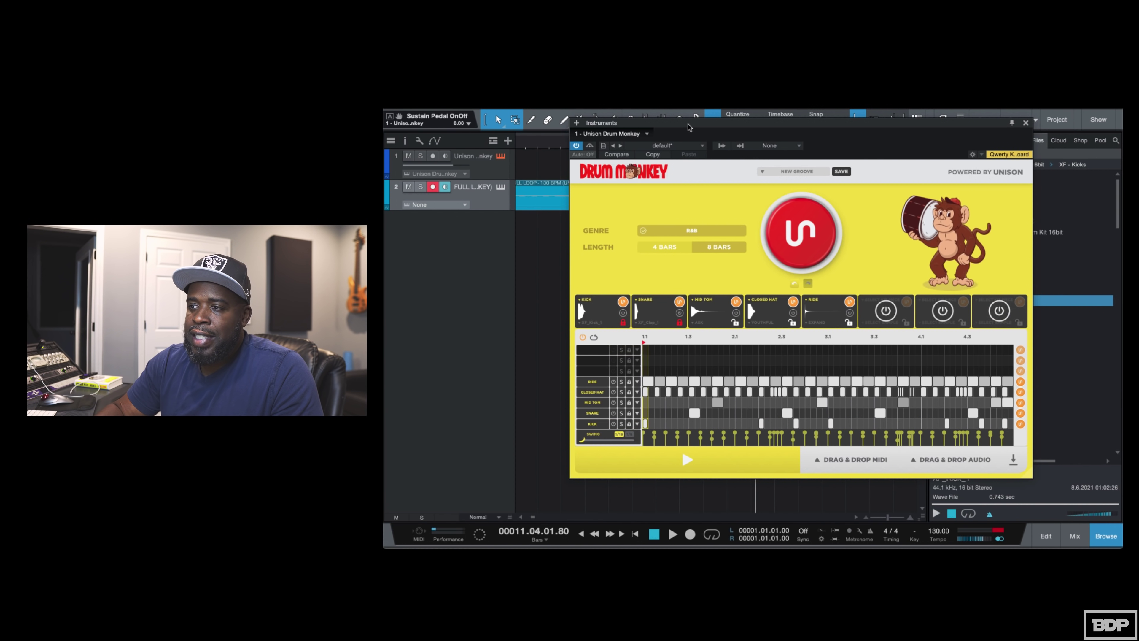
Open the combined MIDI clip in the note editor and close the Drum Monkey window to inspect its notes.
{"action": "left_click_drag", "start_coordinate": [691, 128], "coordinate": [874, 148]}
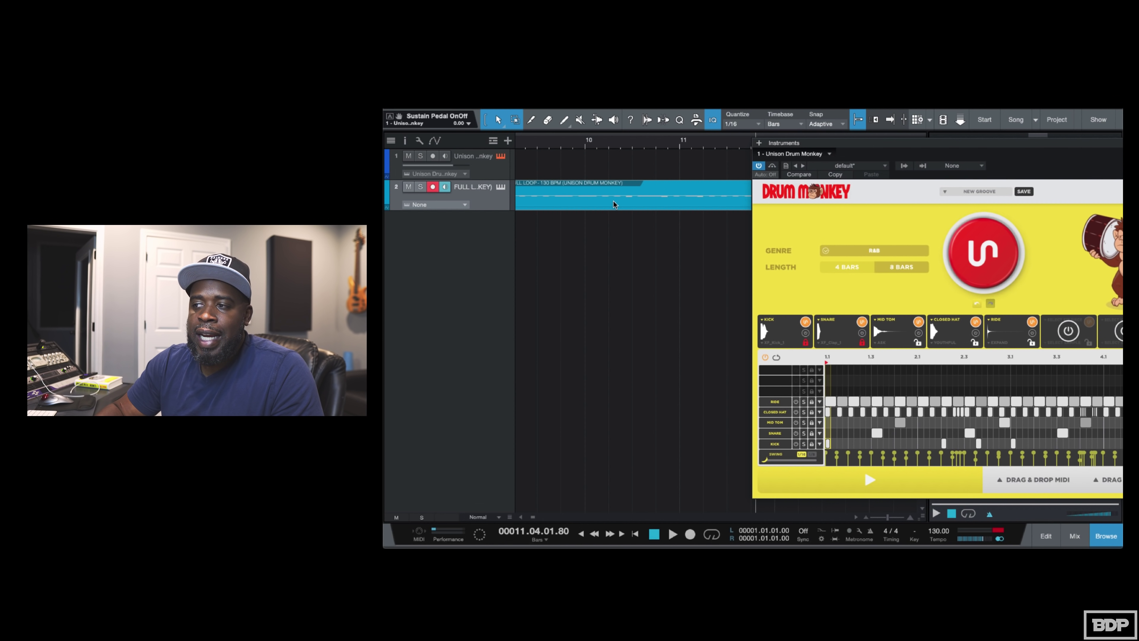
{"action": "double_click", "coordinate": [673, 197]}
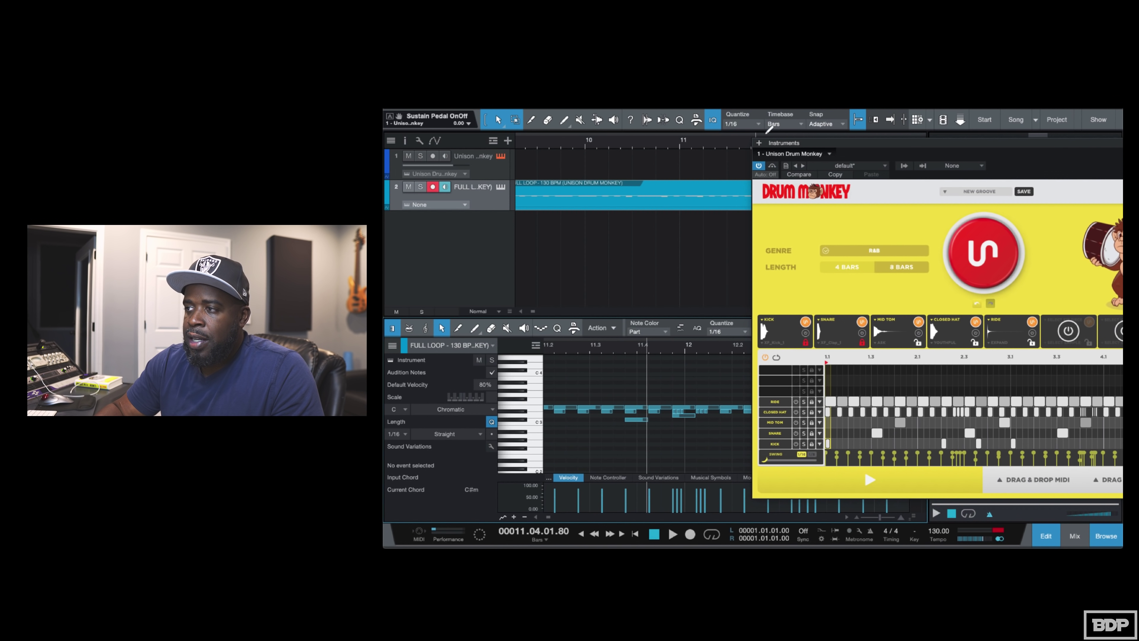
{"action": "left_click_drag", "start_coordinate": [811, 143], "coordinate": [605, 156]}
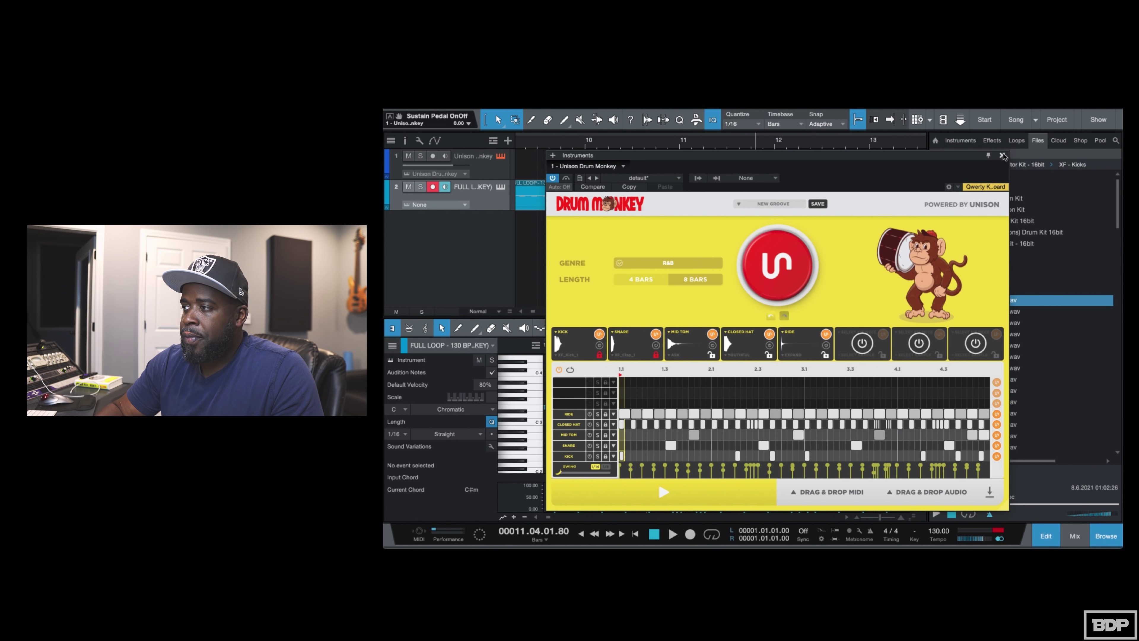
{"action": "left_click", "coordinate": [1002, 155]}
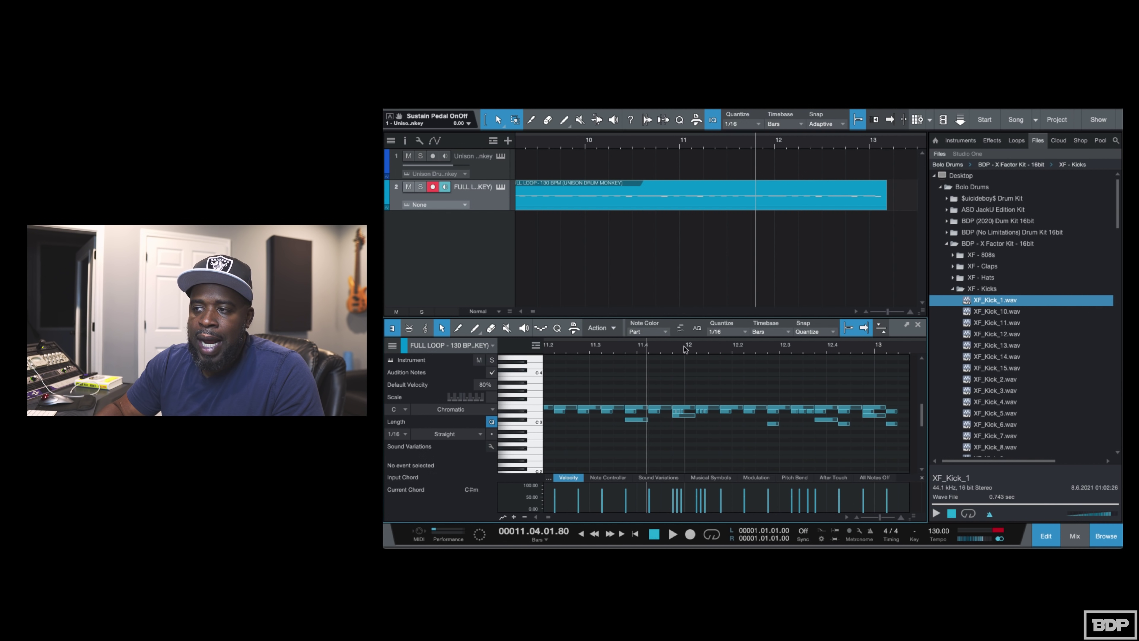
Delete the combined MIDI clip and its track, and hide the lower mixer view.
{"action": "left_click", "coordinate": [637, 201]}
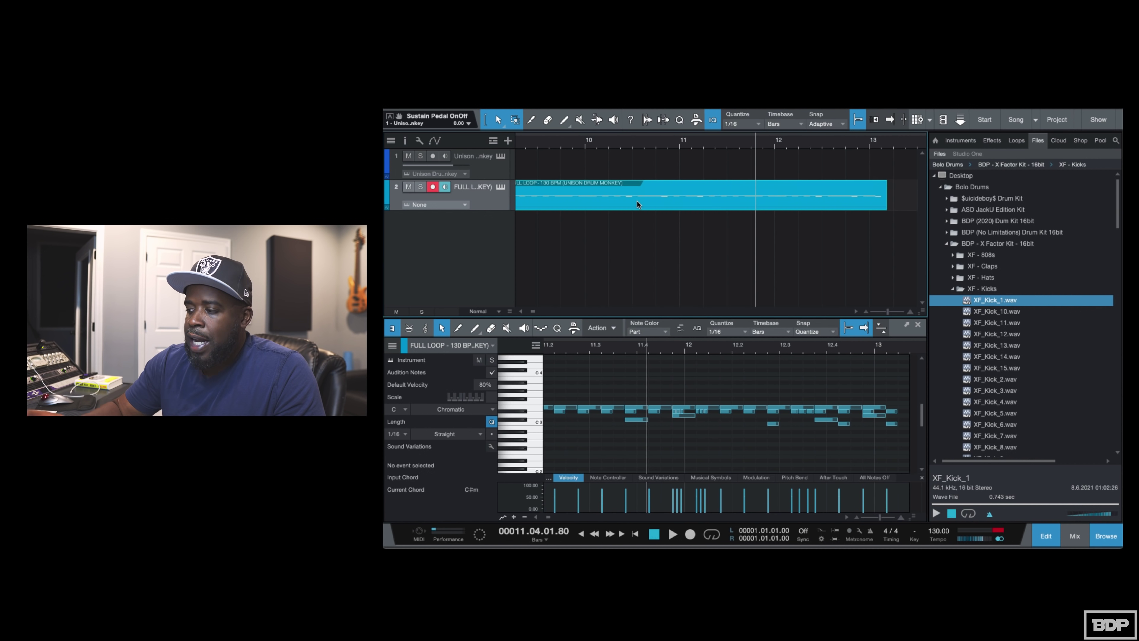
{"action": "key", "text": "Delete"}
{"action": "key", "text": "F3"}
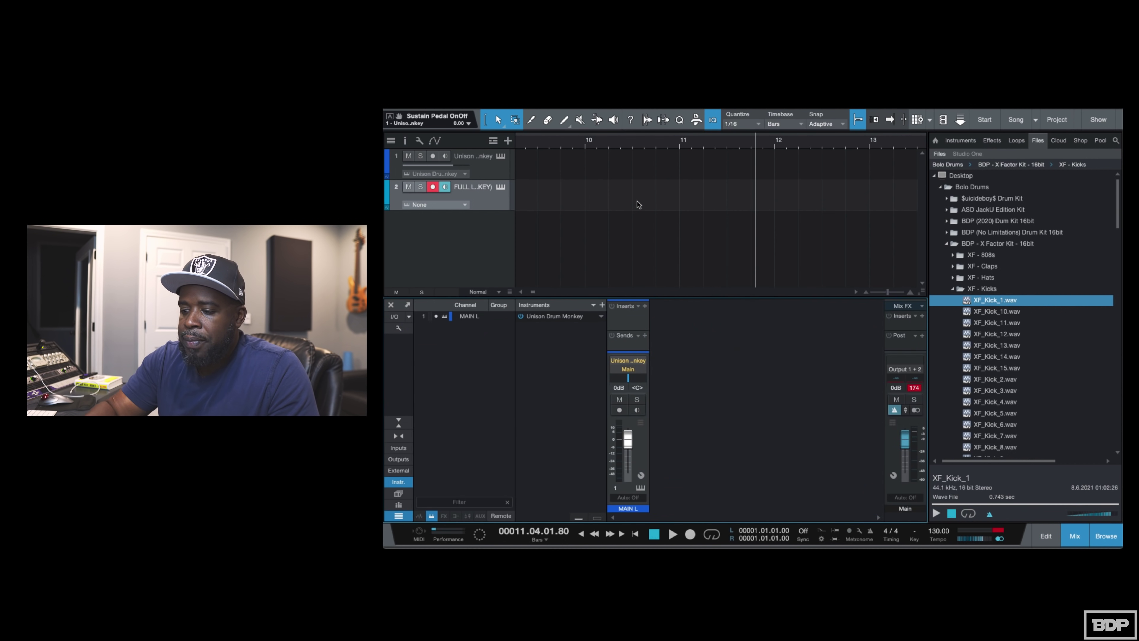
{"action": "key", "text": "Delete"}
{"action": "key", "text": "F3"}
Reopen Drum Monkey, try placing the groove as MIDI stems on separate tracks, and undo the import.
{"action": "left_click", "coordinate": [501, 156]}
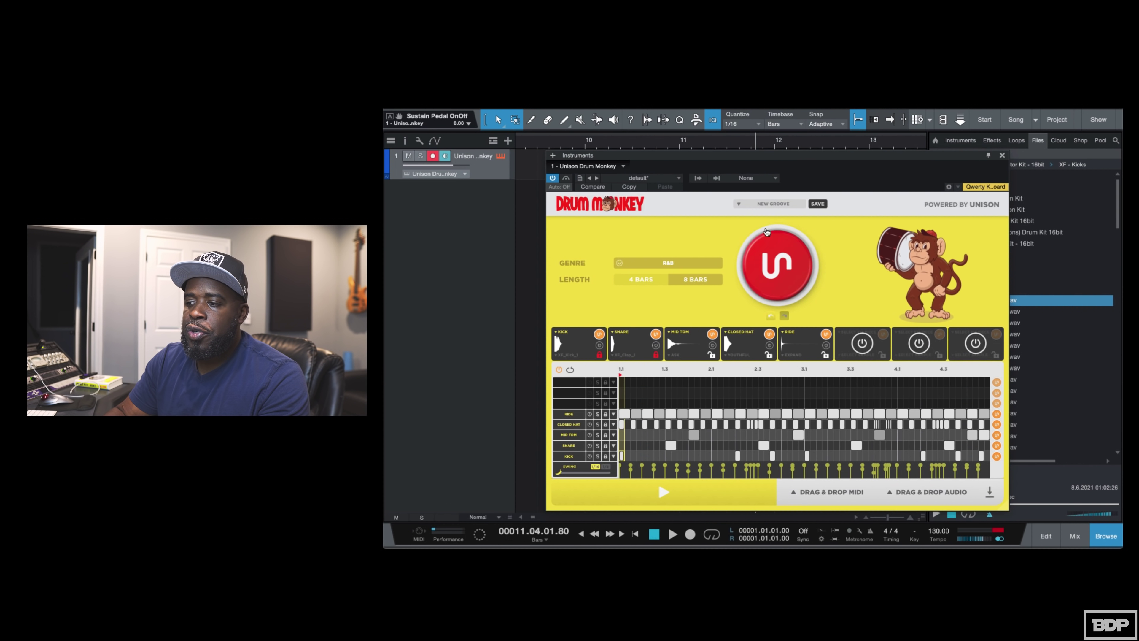
{"action": "mouse_move", "coordinate": [800, 490]}
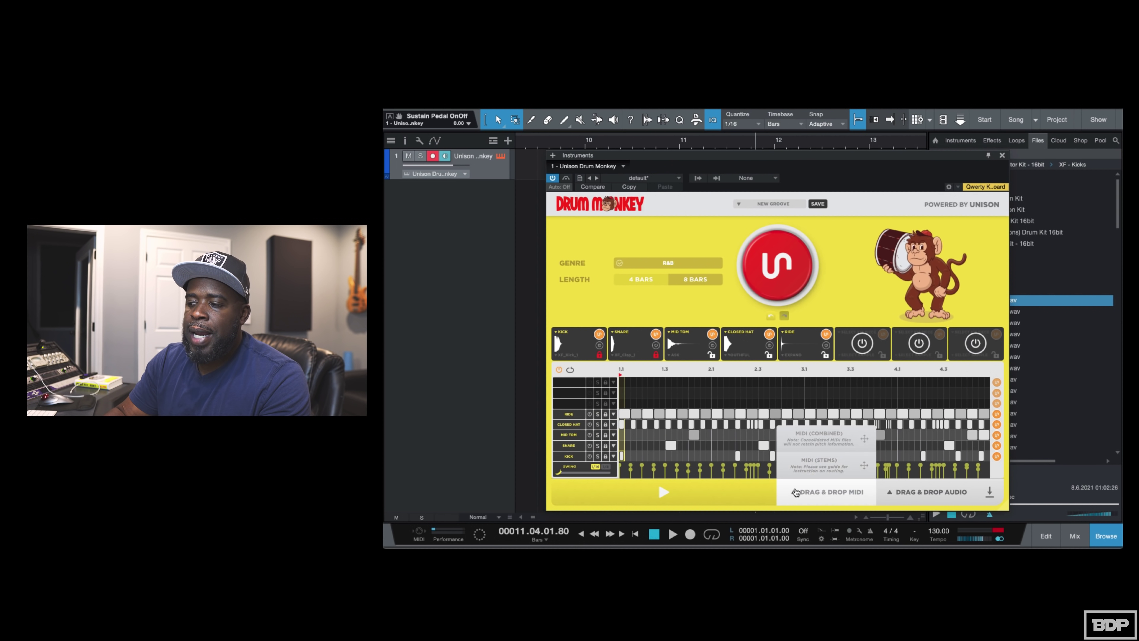
{"action": "left_click_drag", "start_coordinate": [817, 469], "coordinate": [530, 307]}
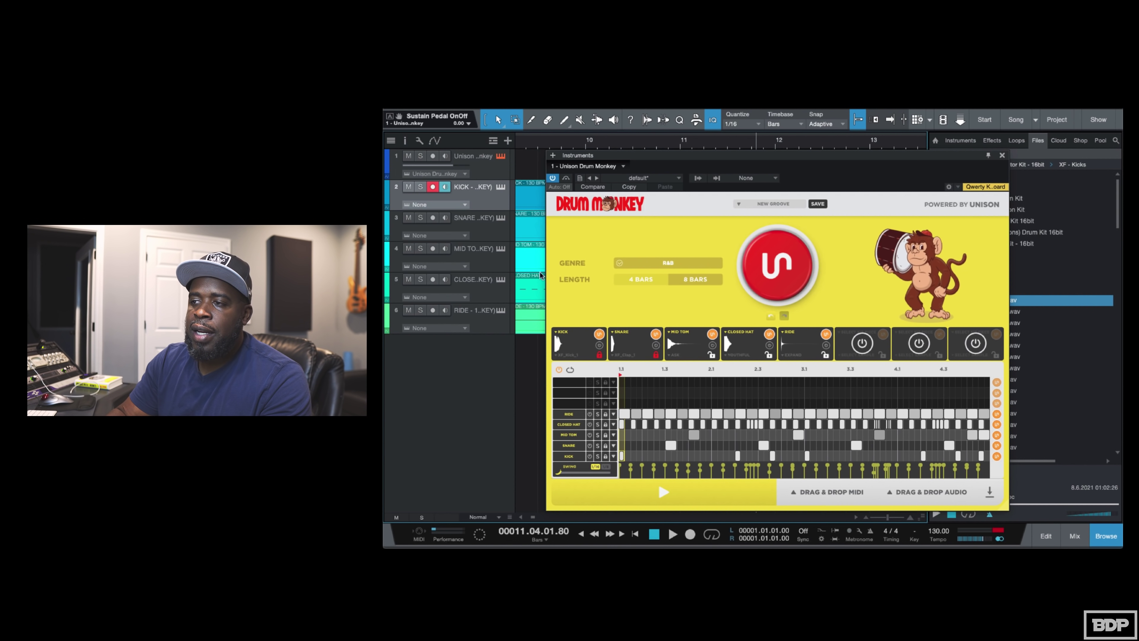
{"action": "left_click", "coordinate": [1002, 156]}
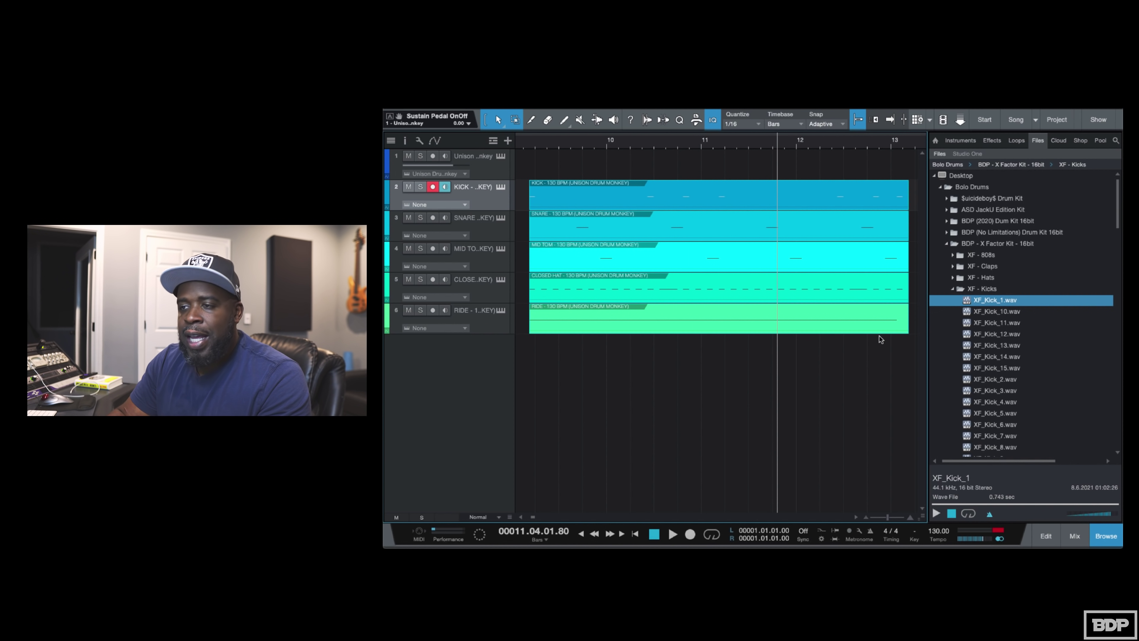
{"action": "key", "text": "ctrl+z"}
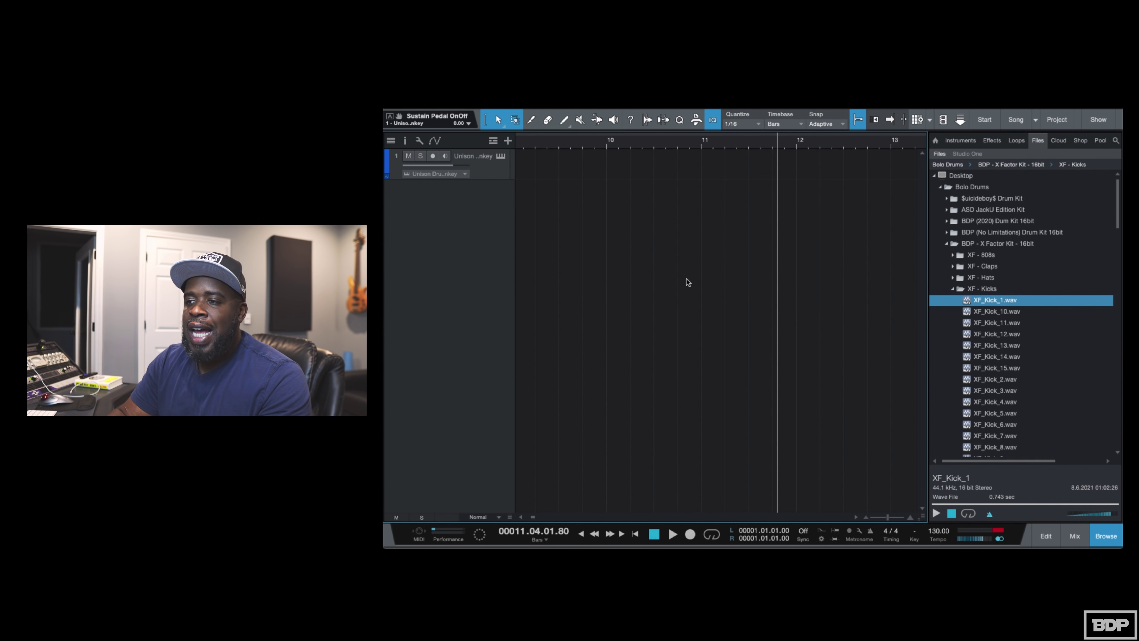
Reopen Drum Monkey, place the groove as combined audio on a new track and close the plugin window.
{"action": "left_click", "coordinate": [501, 157]}
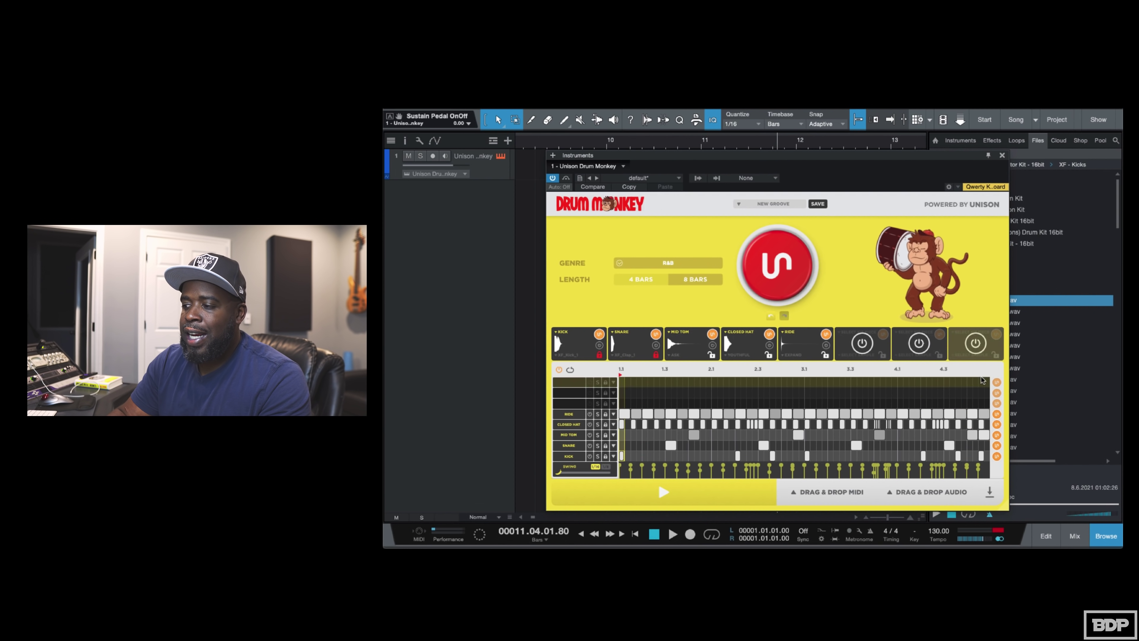
{"action": "left_click", "coordinate": [928, 492]}
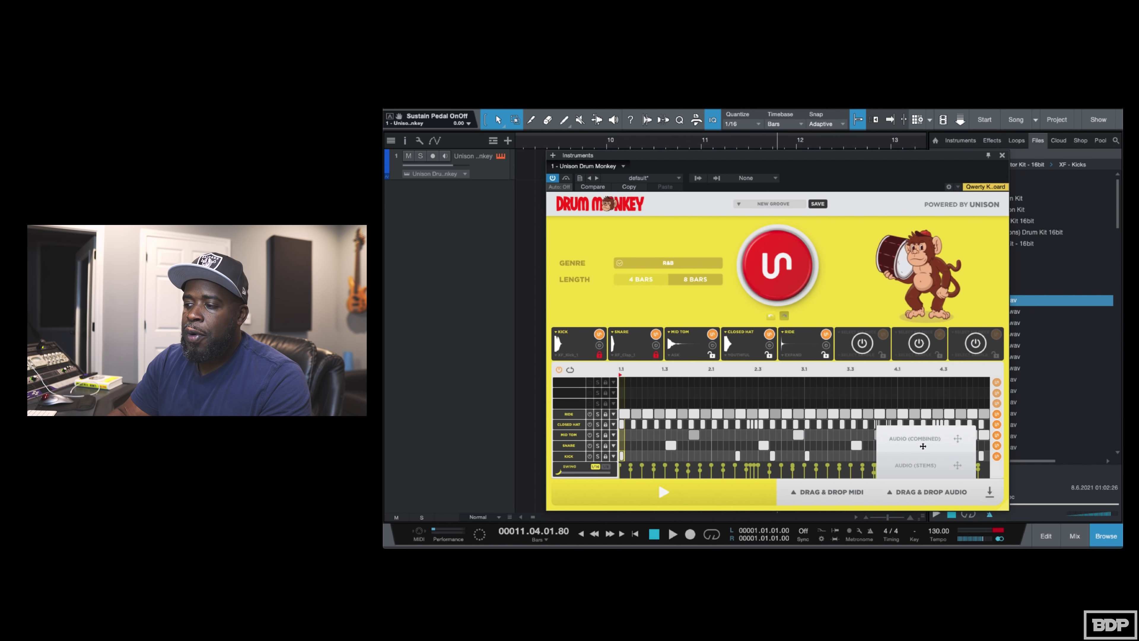
{"action": "left_click_drag", "start_coordinate": [923, 446], "coordinate": [534, 215]}
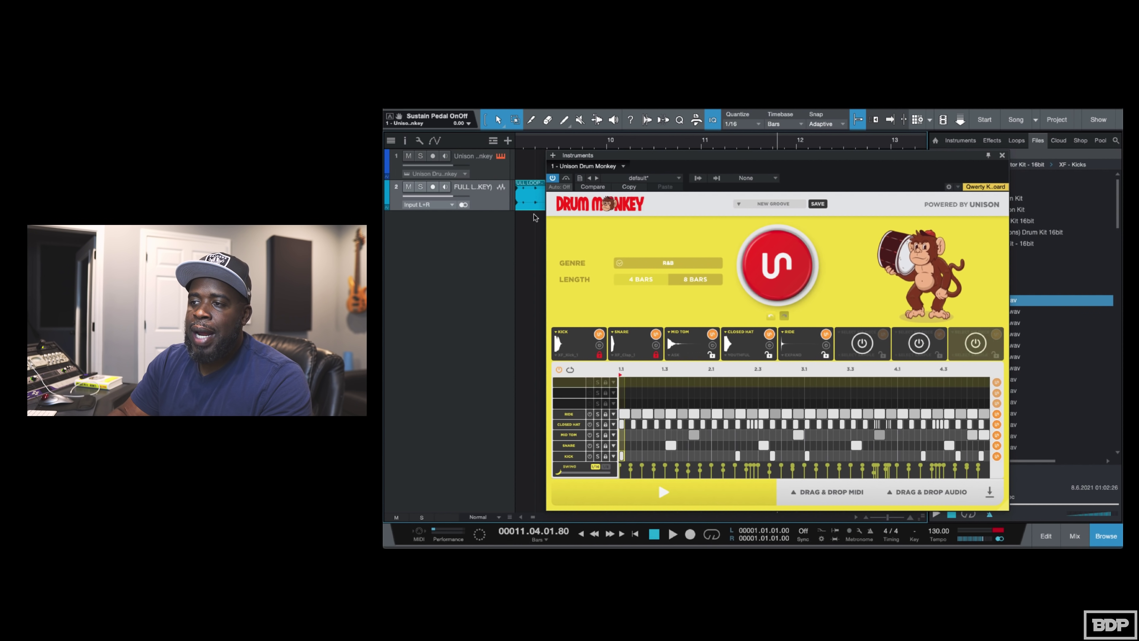
{"action": "left_click", "coordinate": [1003, 156]}
Play the combined audio loop from bar 9, stop playback and undo the audio import.
{"action": "right_click", "coordinate": [744, 310]}
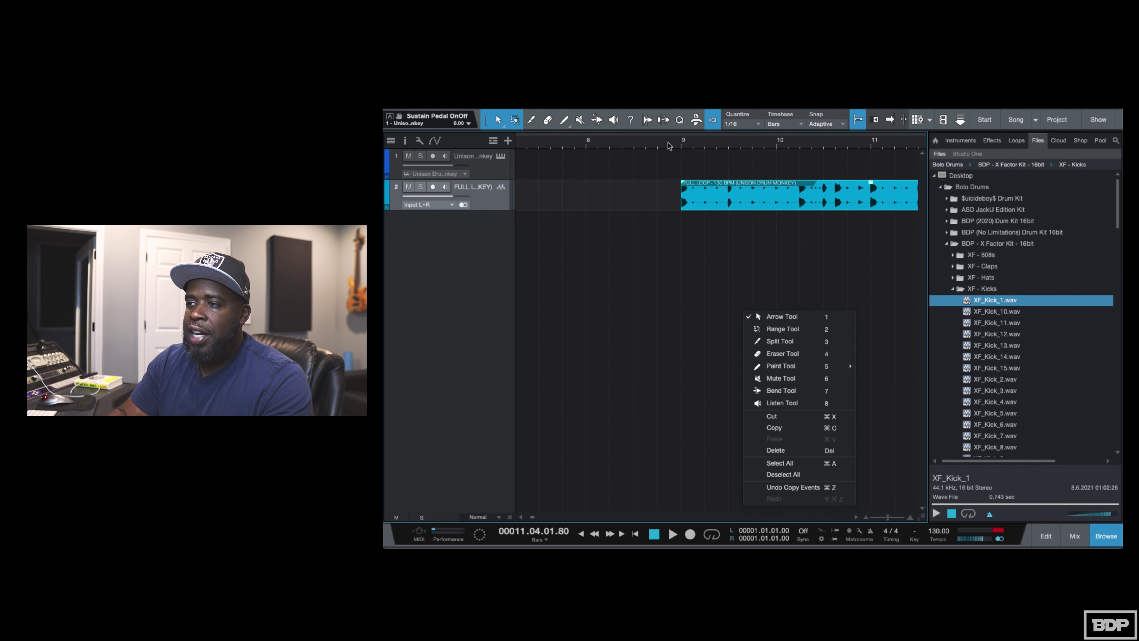
{"action": "left_click", "coordinate": [679, 143]}
{"action": "left_click", "coordinate": [679, 143]}
{"action": "key", "text": "space"}
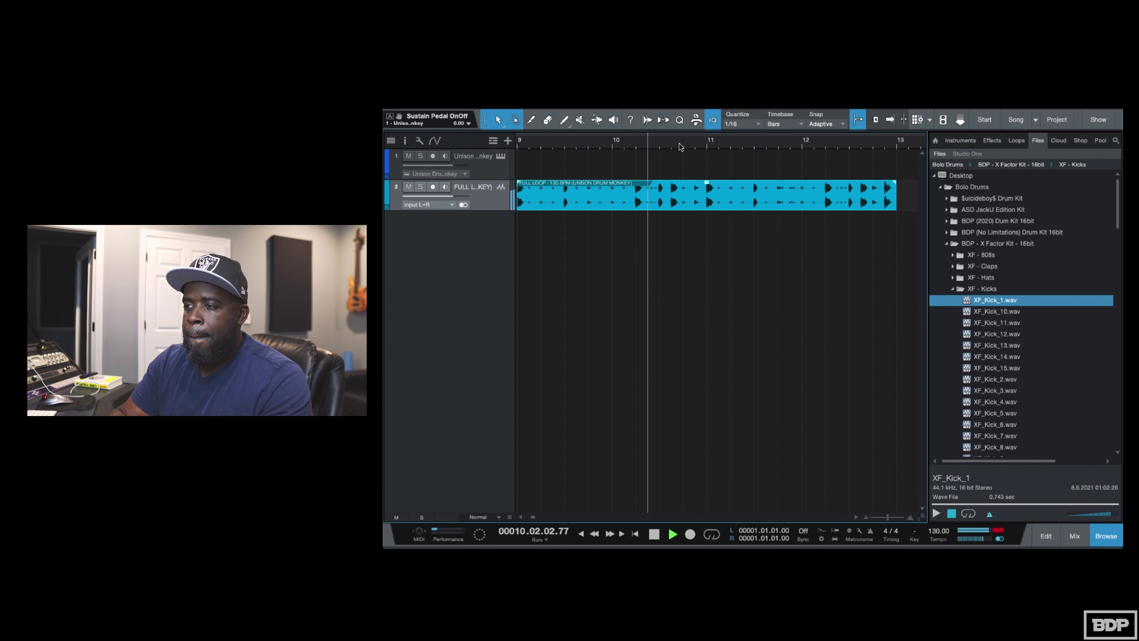
{"action": "key", "text": "space"}
{"action": "key", "text": "f"}
{"action": "key", "text": "ctrl+z"}
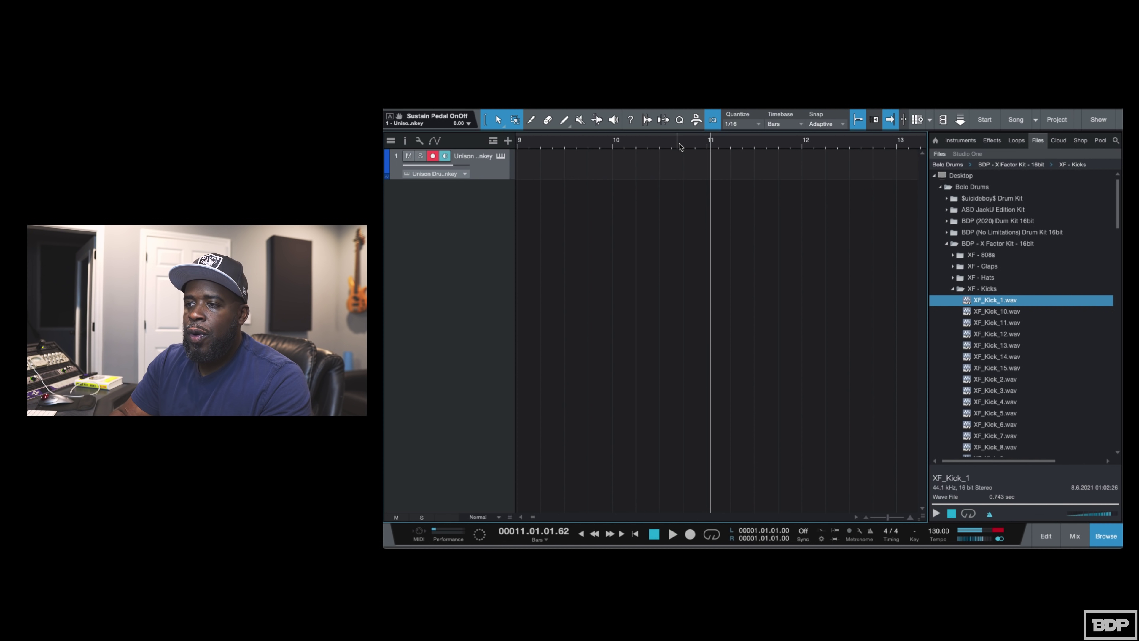
Reopen Drum Monkey, place the groove as audio stems on separate tracks and close the plugin window.
{"action": "left_click", "coordinate": [501, 156]}
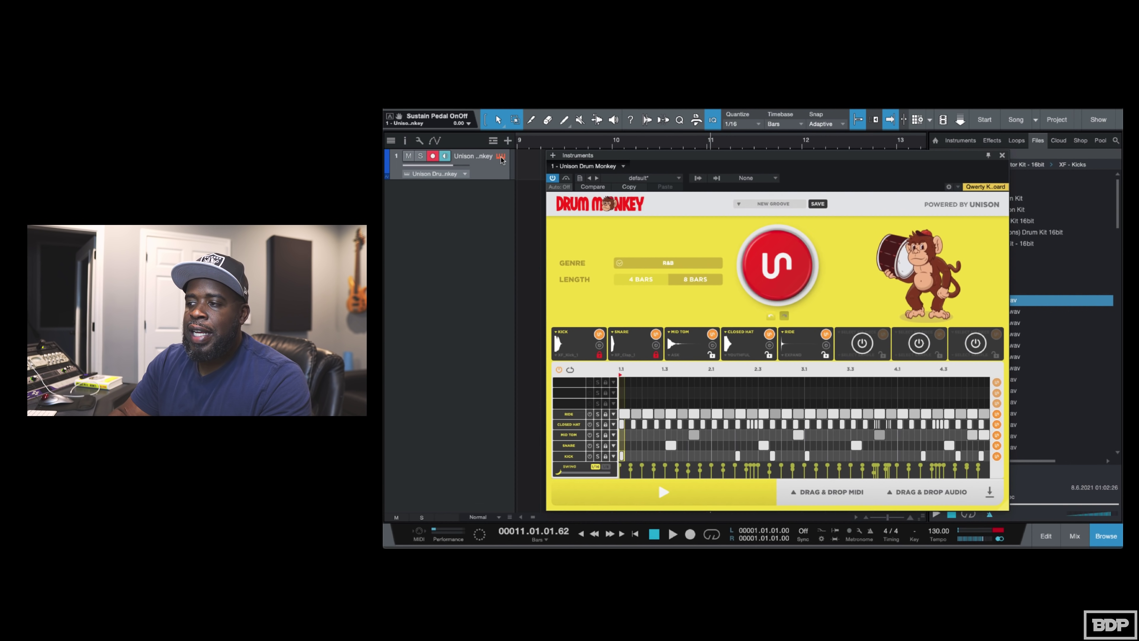
{"action": "left_click", "coordinate": [955, 489]}
{"action": "left_click_drag", "start_coordinate": [927, 468], "coordinate": [539, 246]}
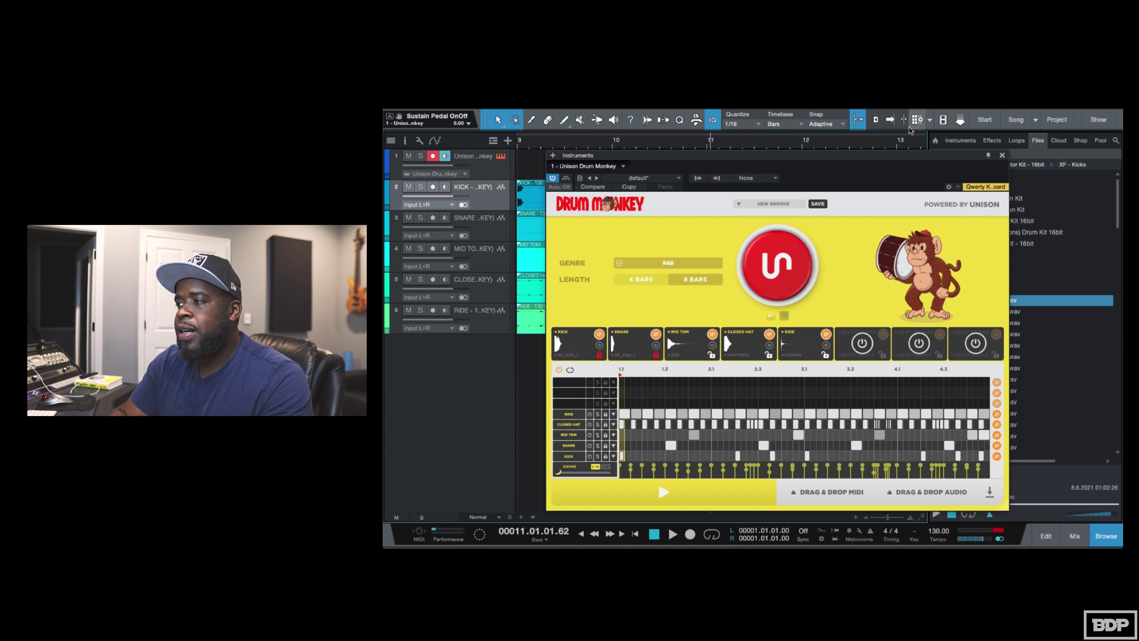
{"action": "left_click", "coordinate": [1002, 155]}
Play the audio stems from bar 9 and stop playback.
{"action": "scroll", "coordinate": [779, 292], "scroll_direction": "down", "scroll_amount": 1}
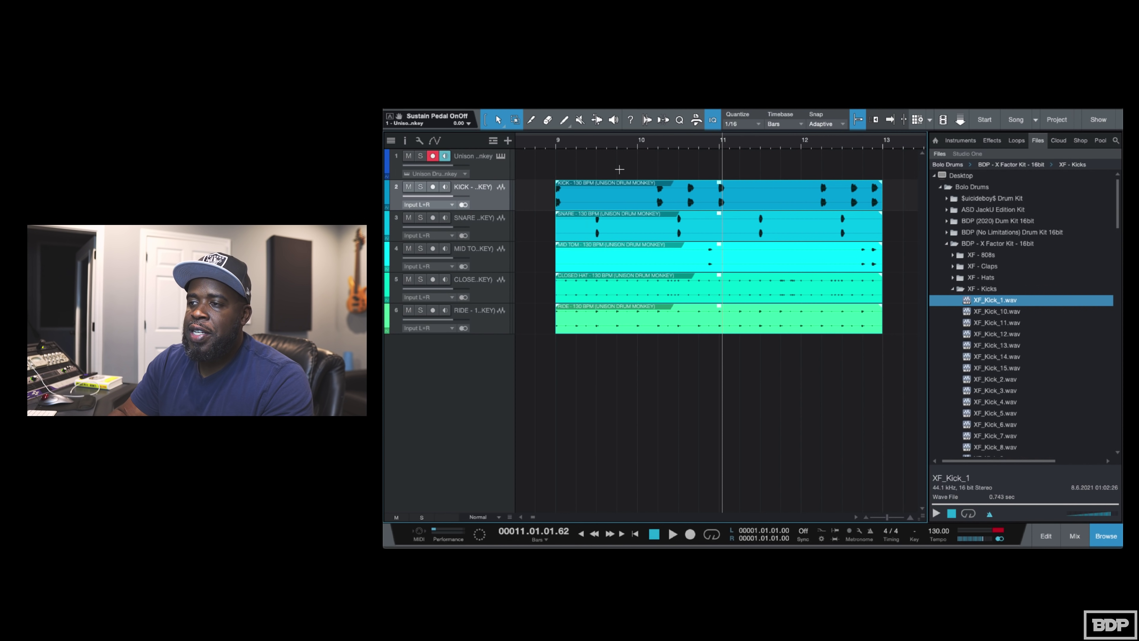
{"action": "left_click", "coordinate": [556, 146]}
{"action": "key", "text": "space"}
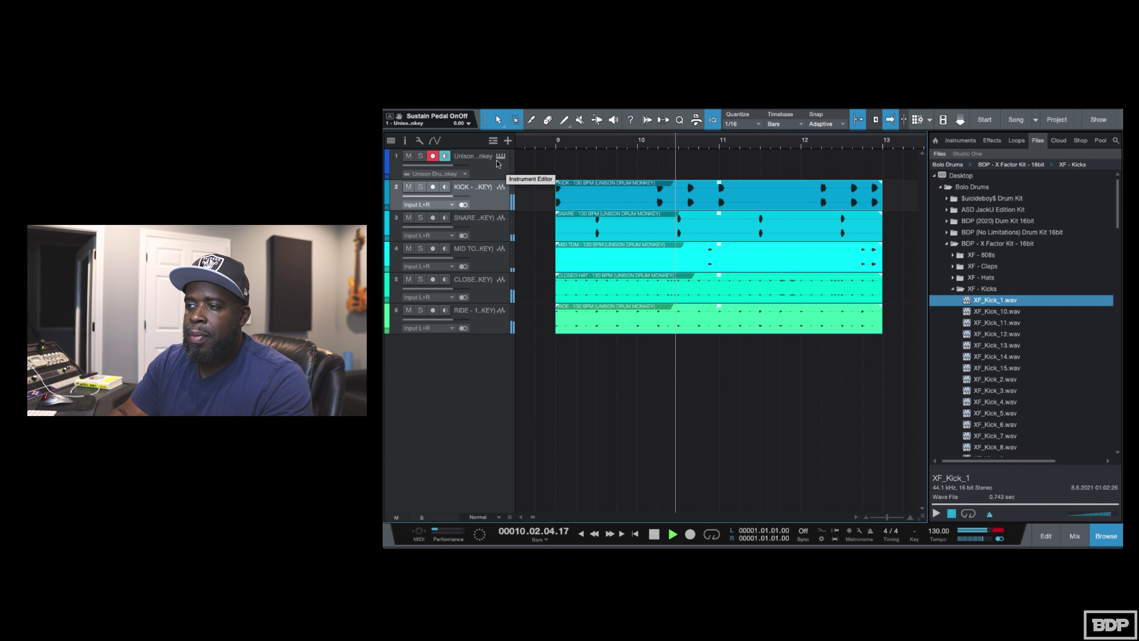
{"action": "key", "text": "space"}
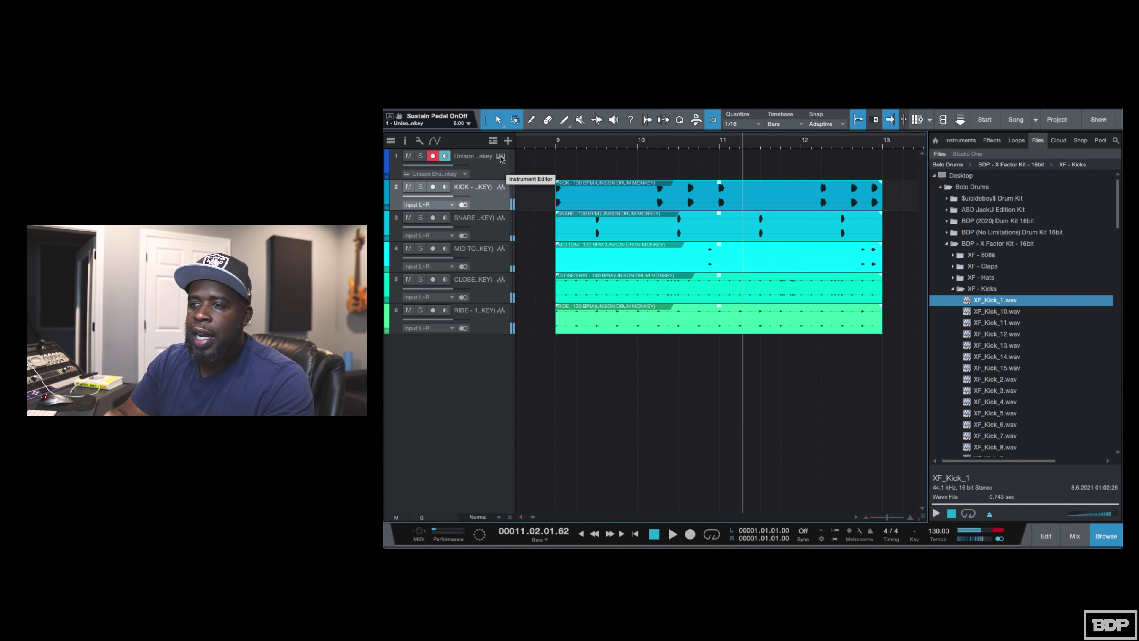